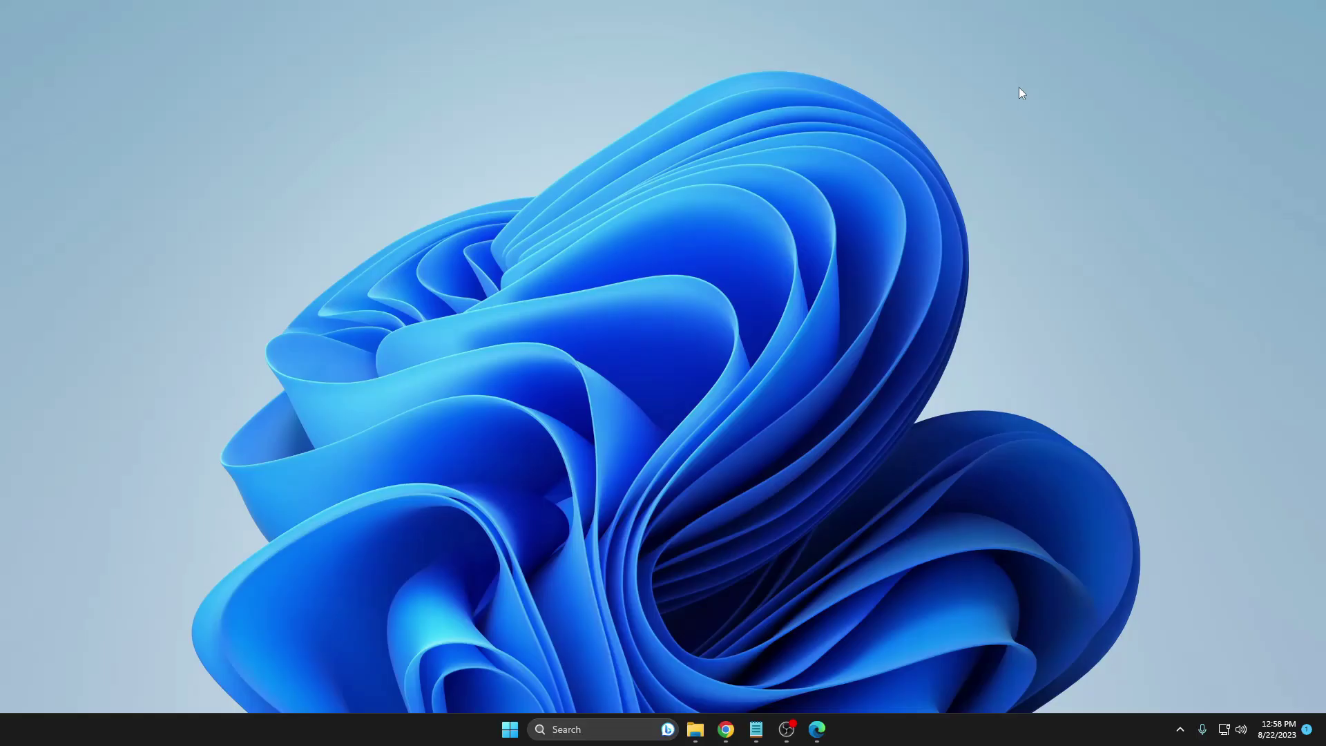
- Briefly bring up Edge and minimize it, then open Windows Settings > Privacy & security
{"action": "left_click", "coordinate": [817, 728]}
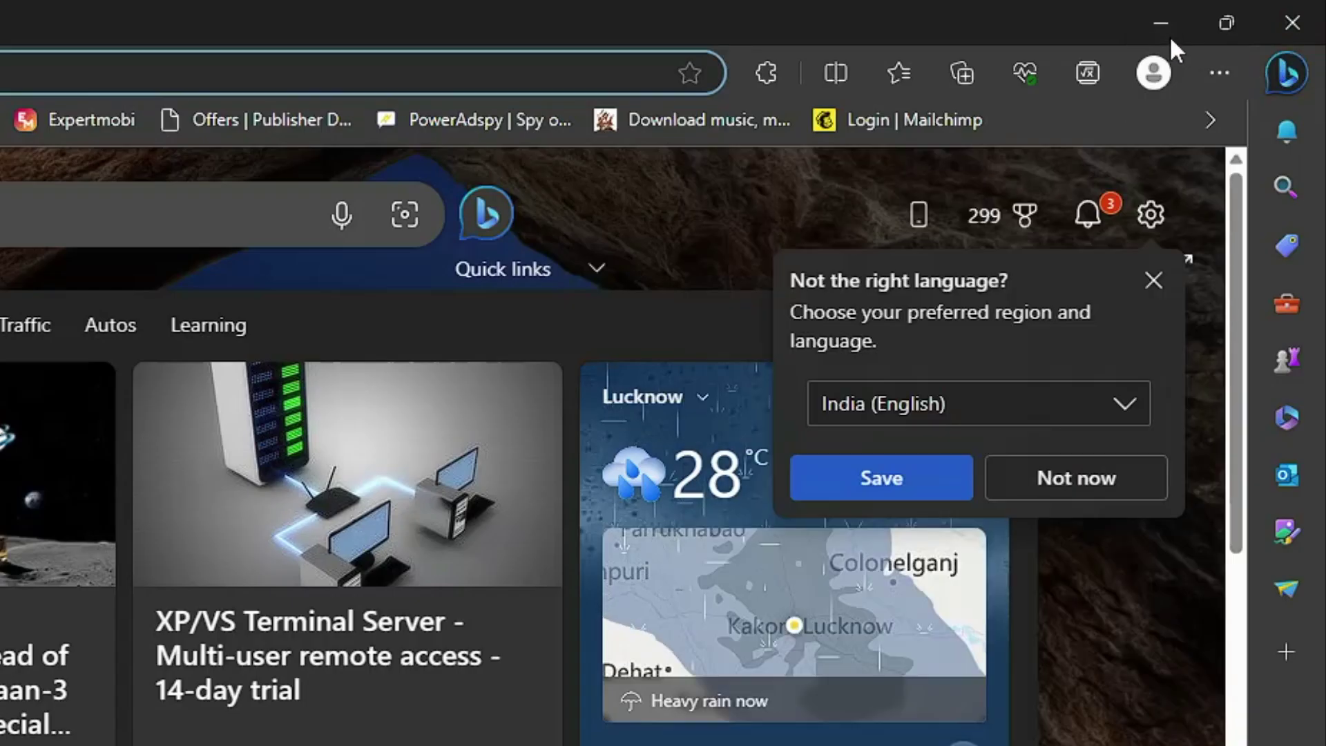
{"action": "left_click", "coordinate": [1246, 15]}
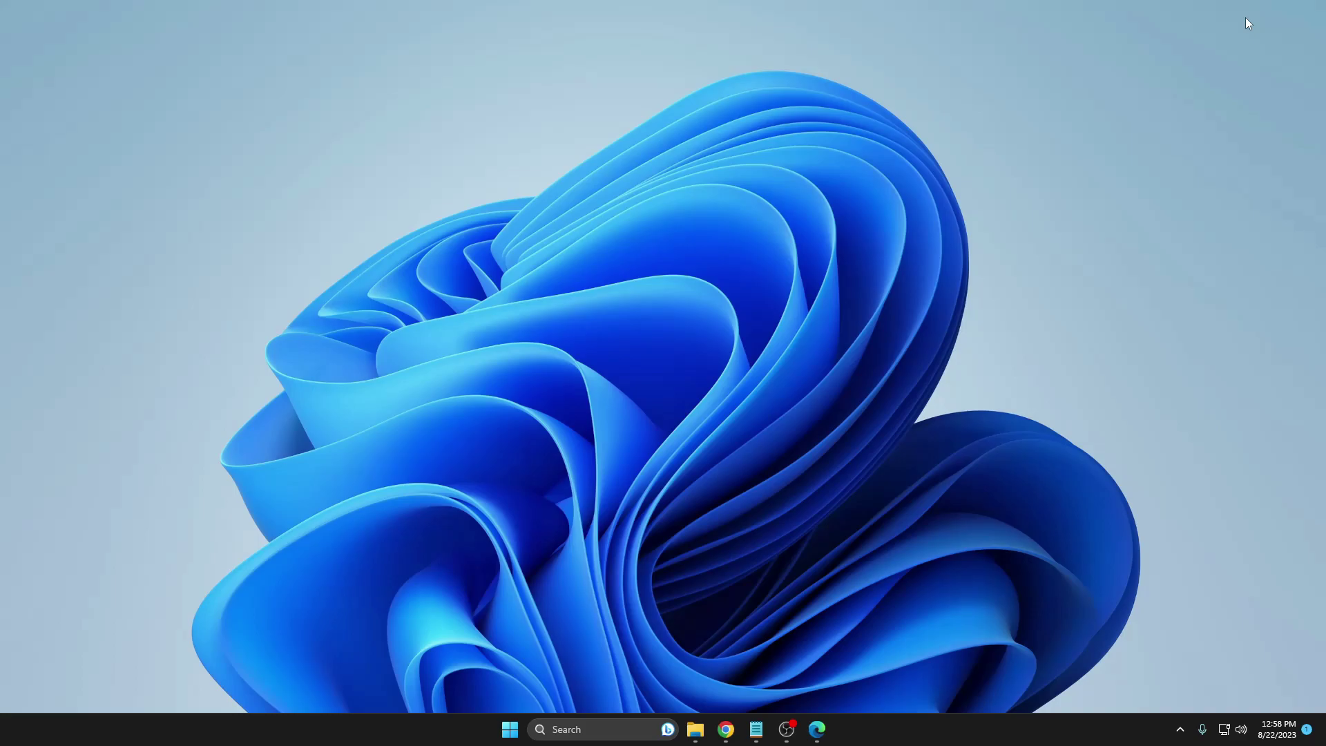
{"action": "right_click", "coordinate": [511, 729]}
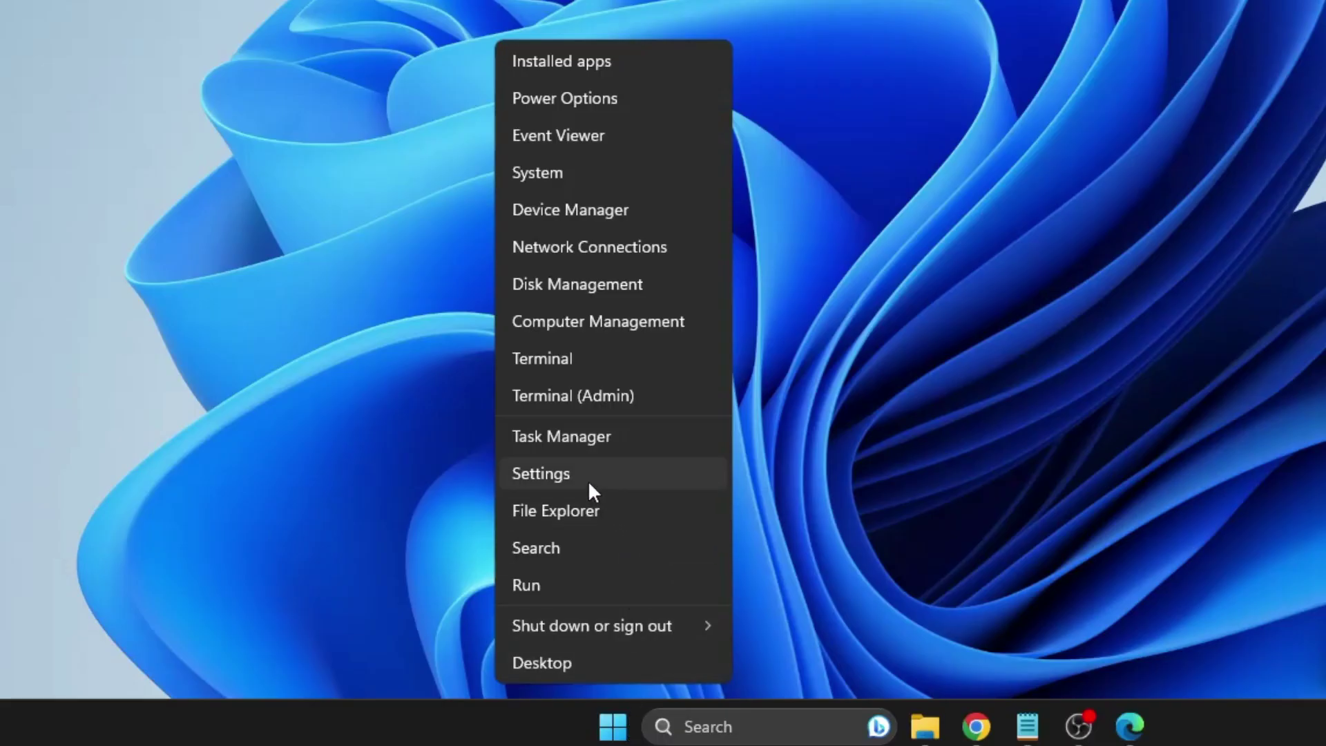
{"action": "left_click", "coordinate": [588, 482]}
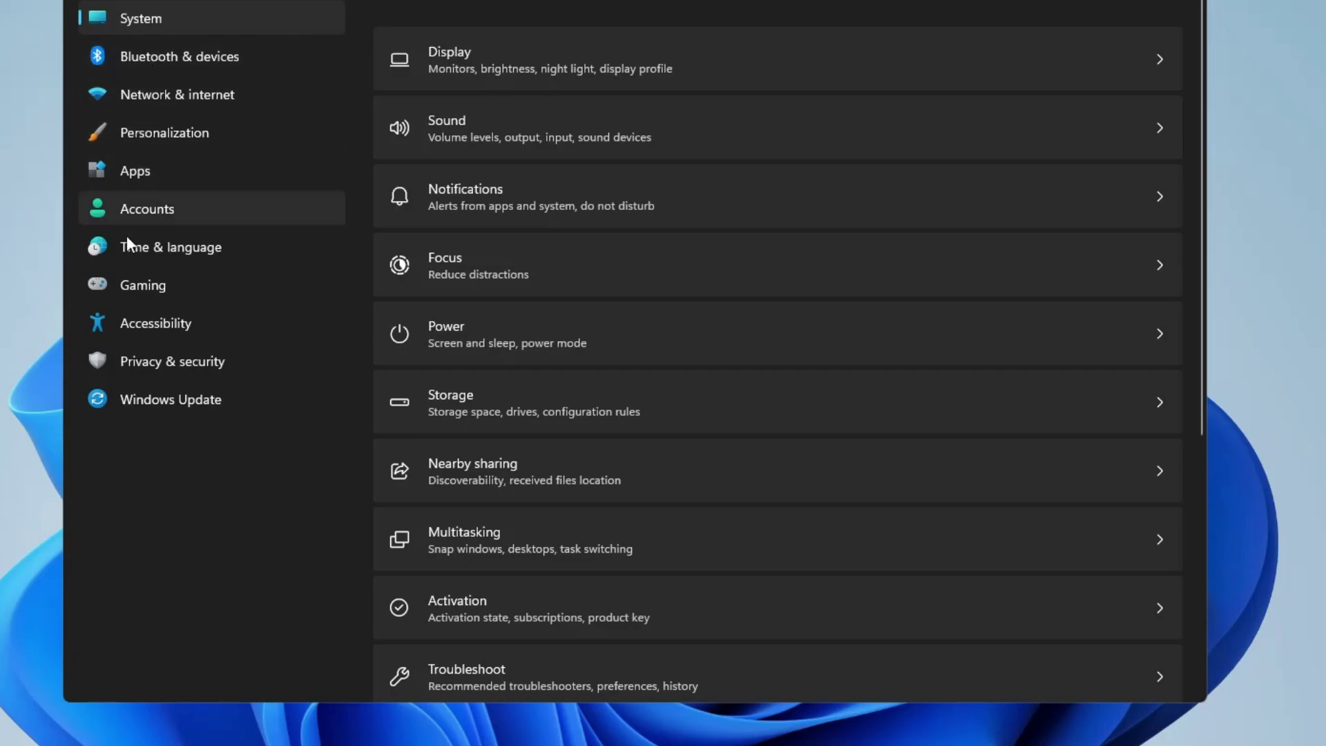
{"action": "left_click", "coordinate": [158, 363]}
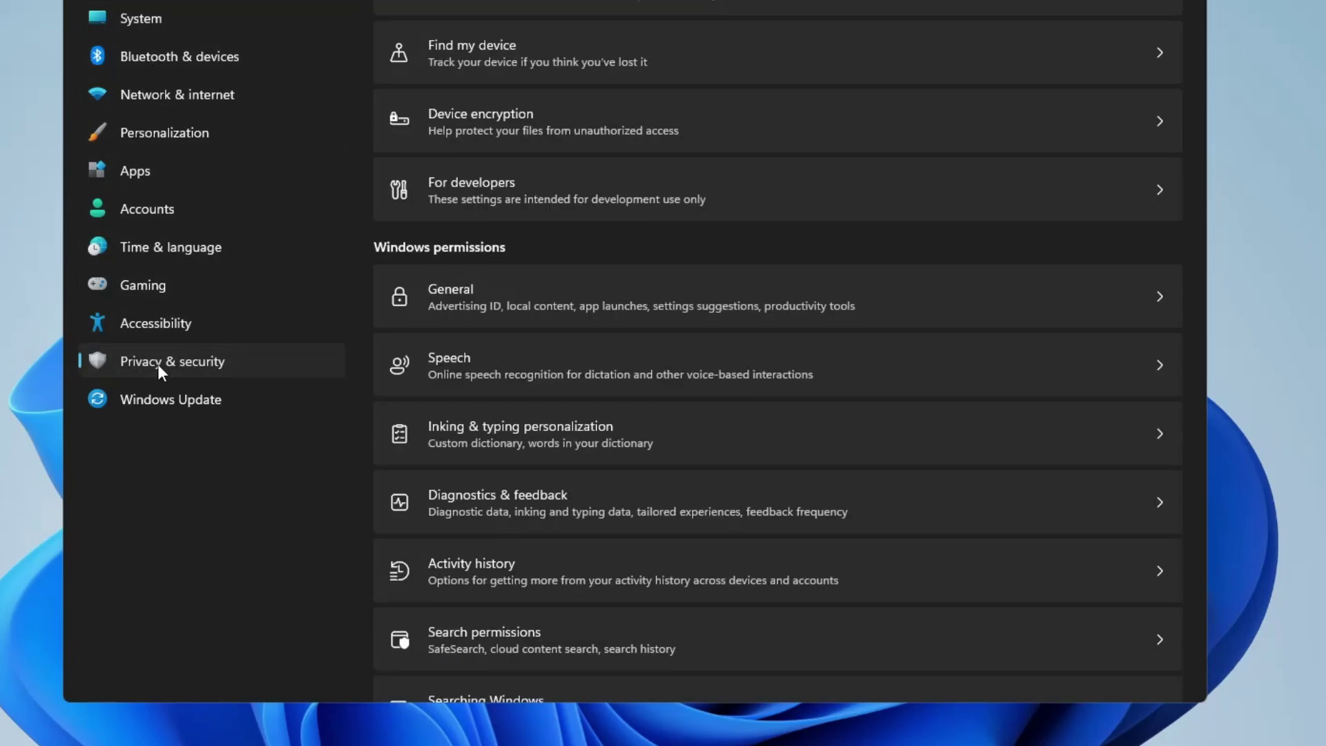
- Open Search permissions and scroll through the cloud content search and search highlights settings
{"action": "scroll", "coordinate": [525, 336], "scroll_direction": "down", "scroll_amount": 2}
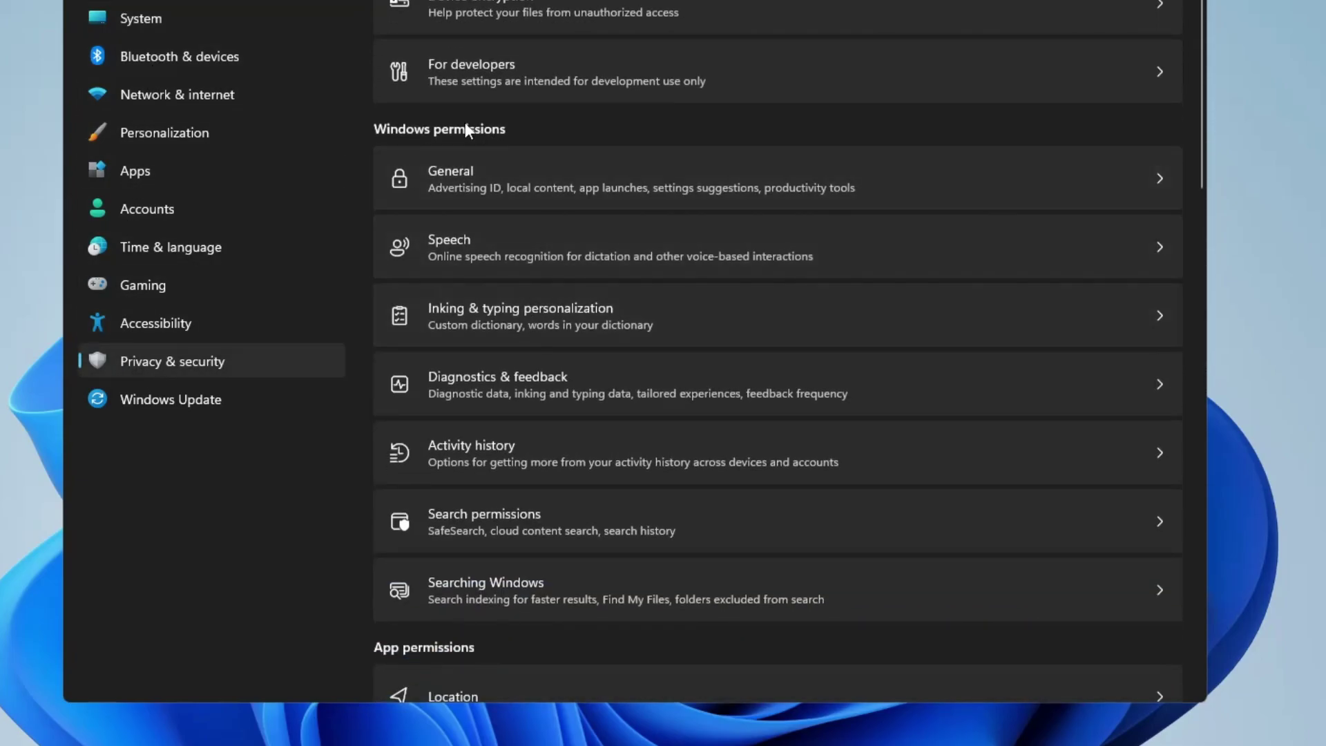
{"action": "scroll", "coordinate": [511, 193], "scroll_direction": "down", "scroll_amount": 2}
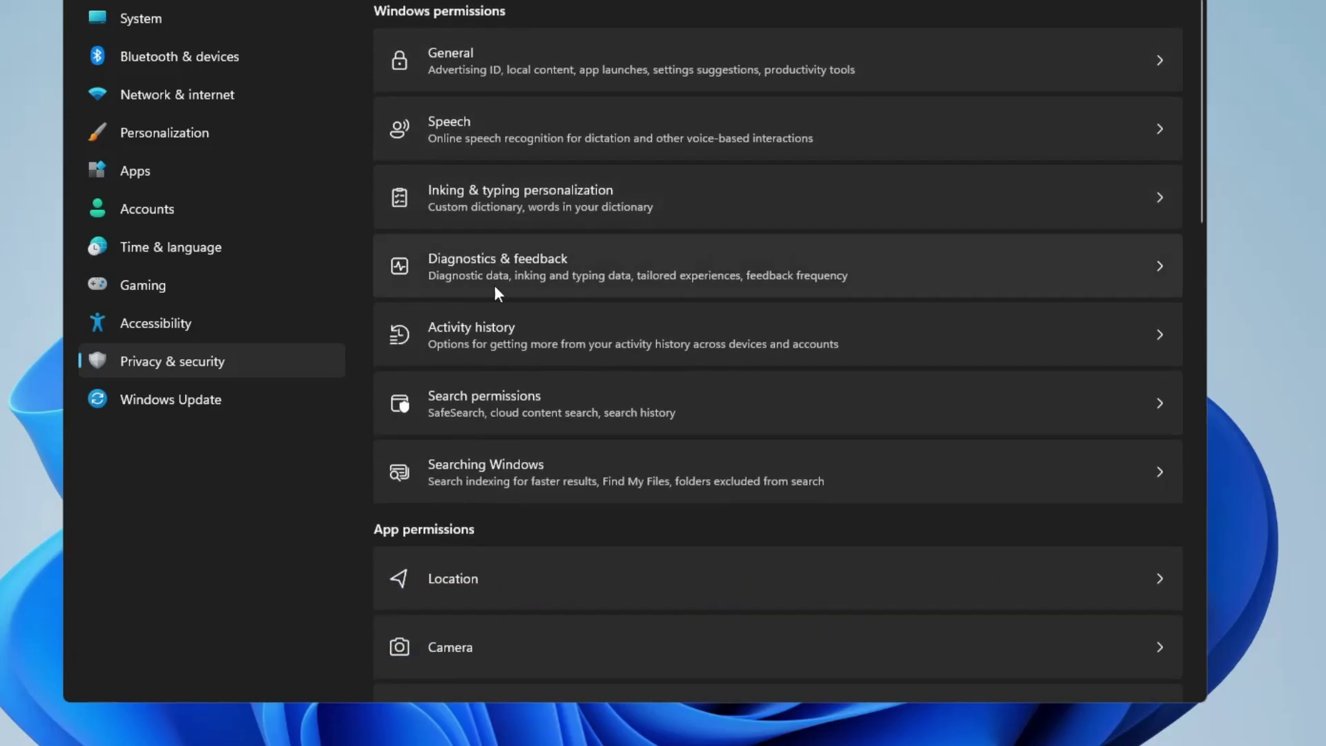
{"action": "left_click", "coordinate": [491, 400]}
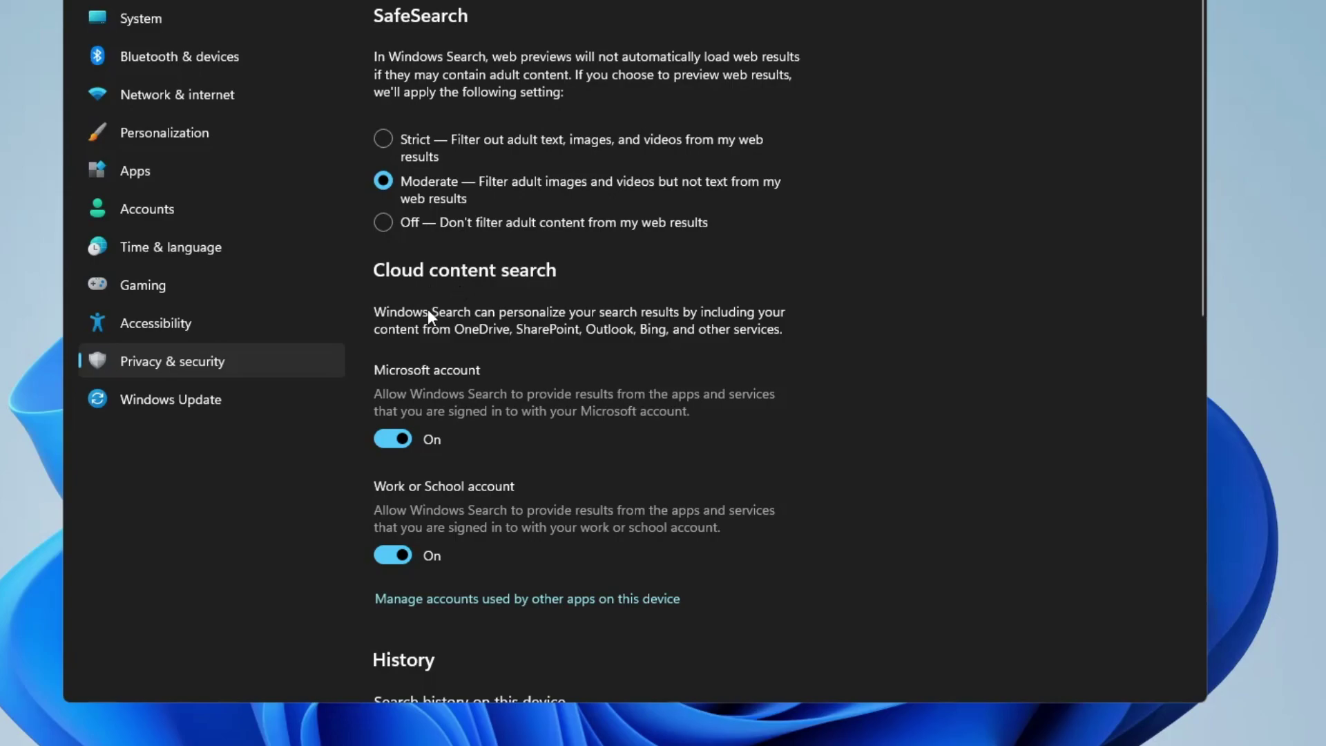
{"action": "scroll", "coordinate": [428, 428], "scroll_direction": "down", "scroll_amount": 2}
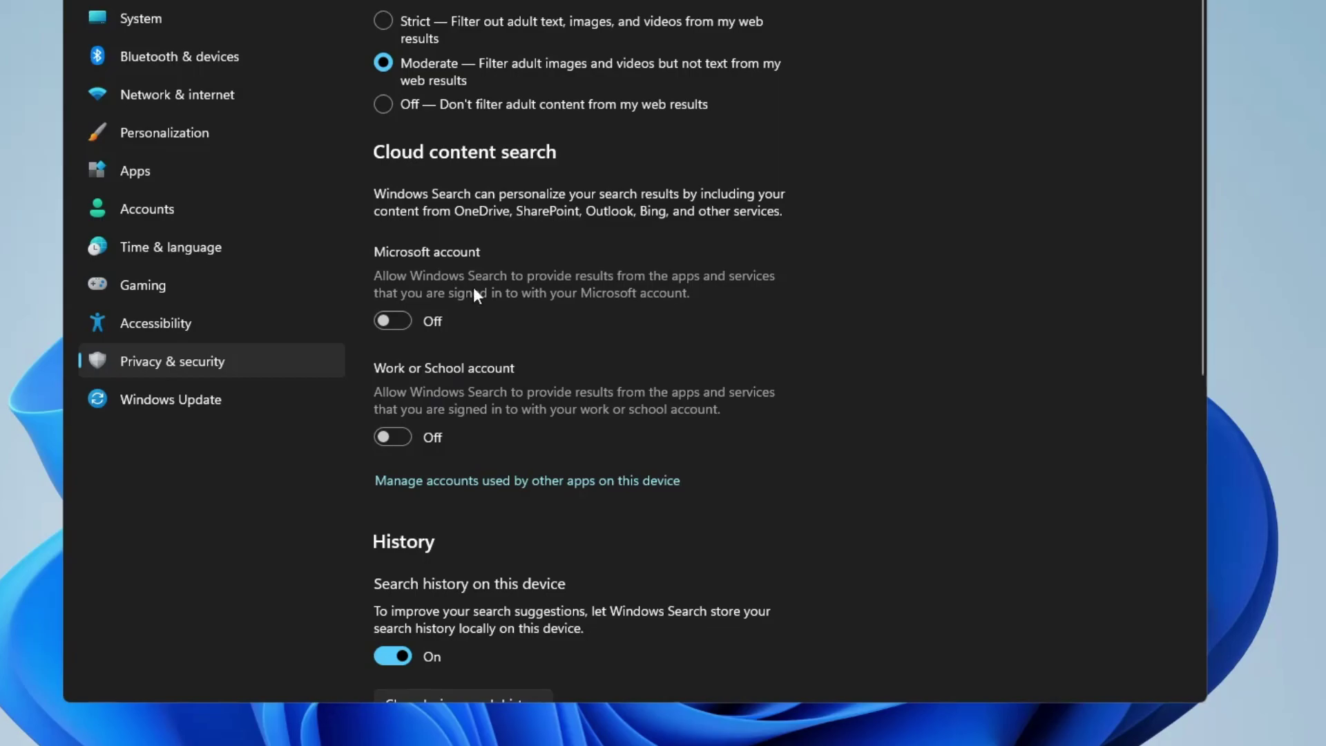
{"action": "scroll", "coordinate": [475, 296], "scroll_direction": "down", "scroll_amount": 10}
{"action": "scroll", "coordinate": [474, 287], "scroll_direction": "down", "scroll_amount": 1}
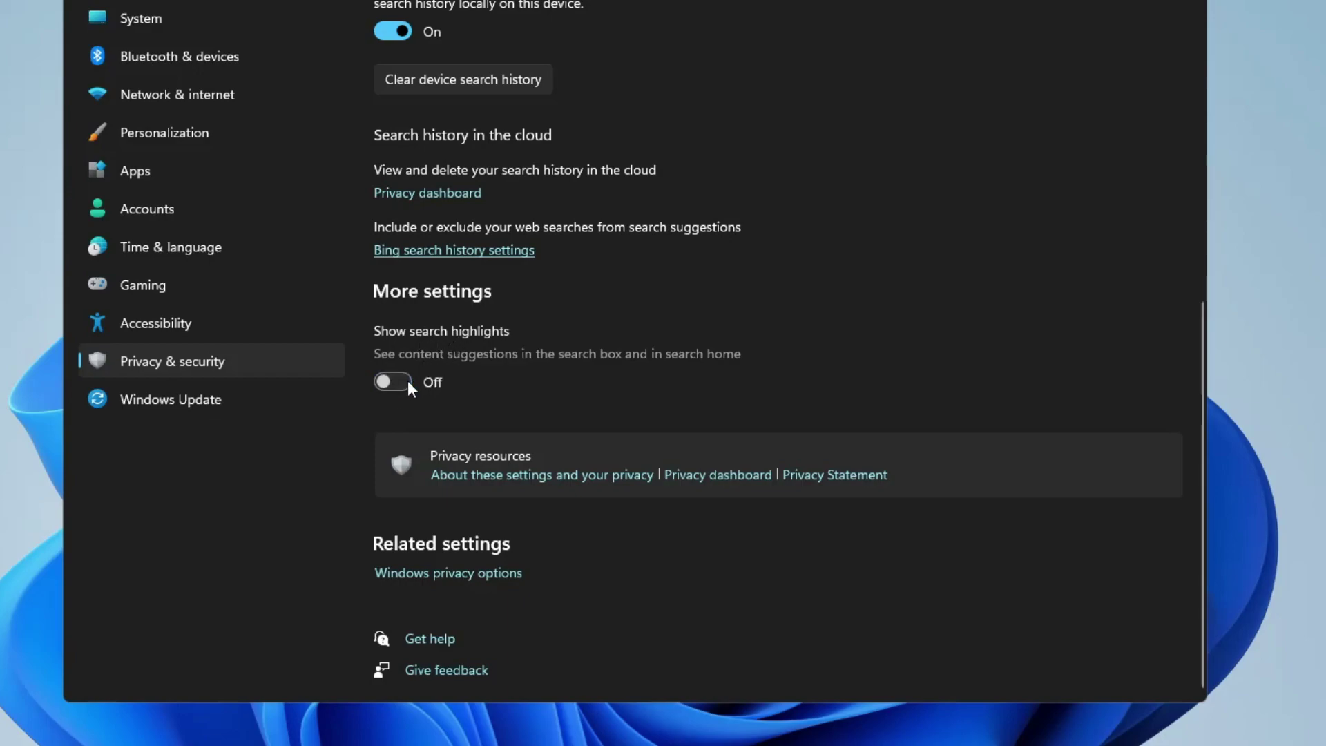
- In General privacy options, stop ads based on the advertising ID, then close Settings
{"action": "left_click", "coordinate": [424, 575]}
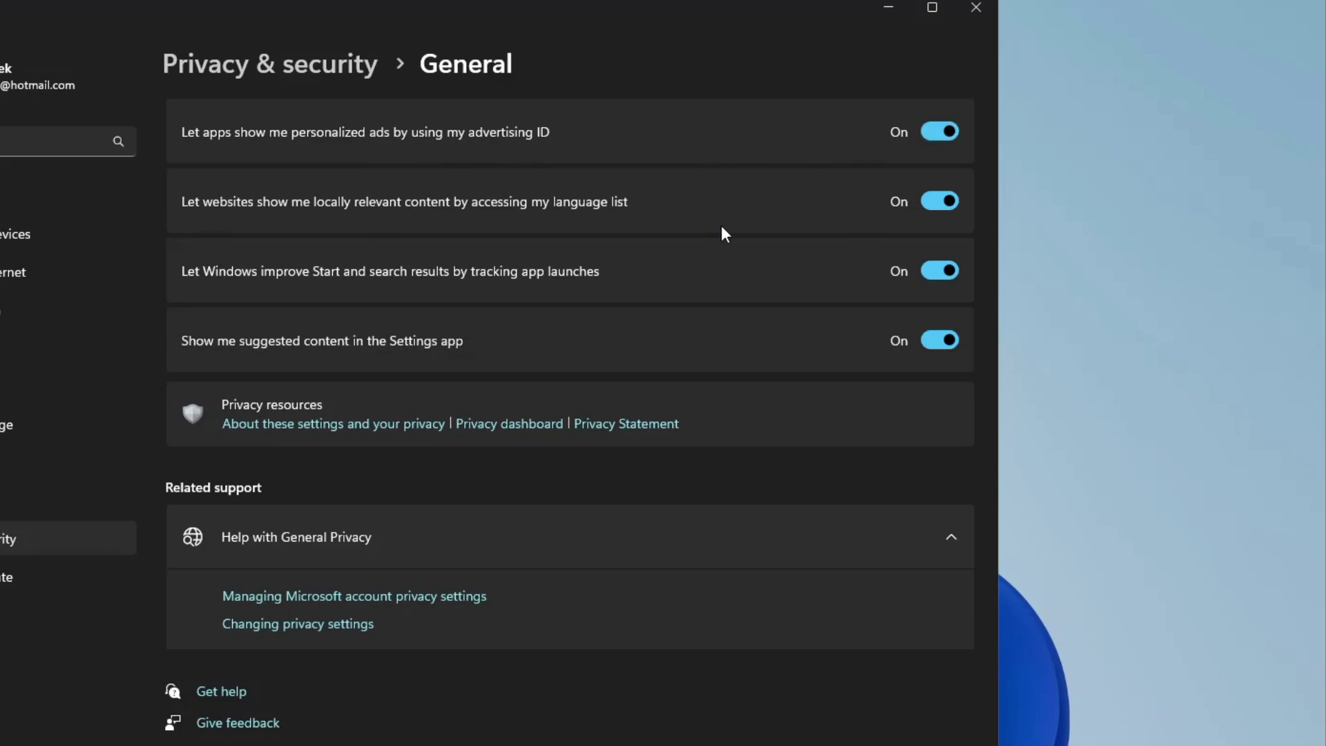
{"action": "left_click", "coordinate": [936, 136]}
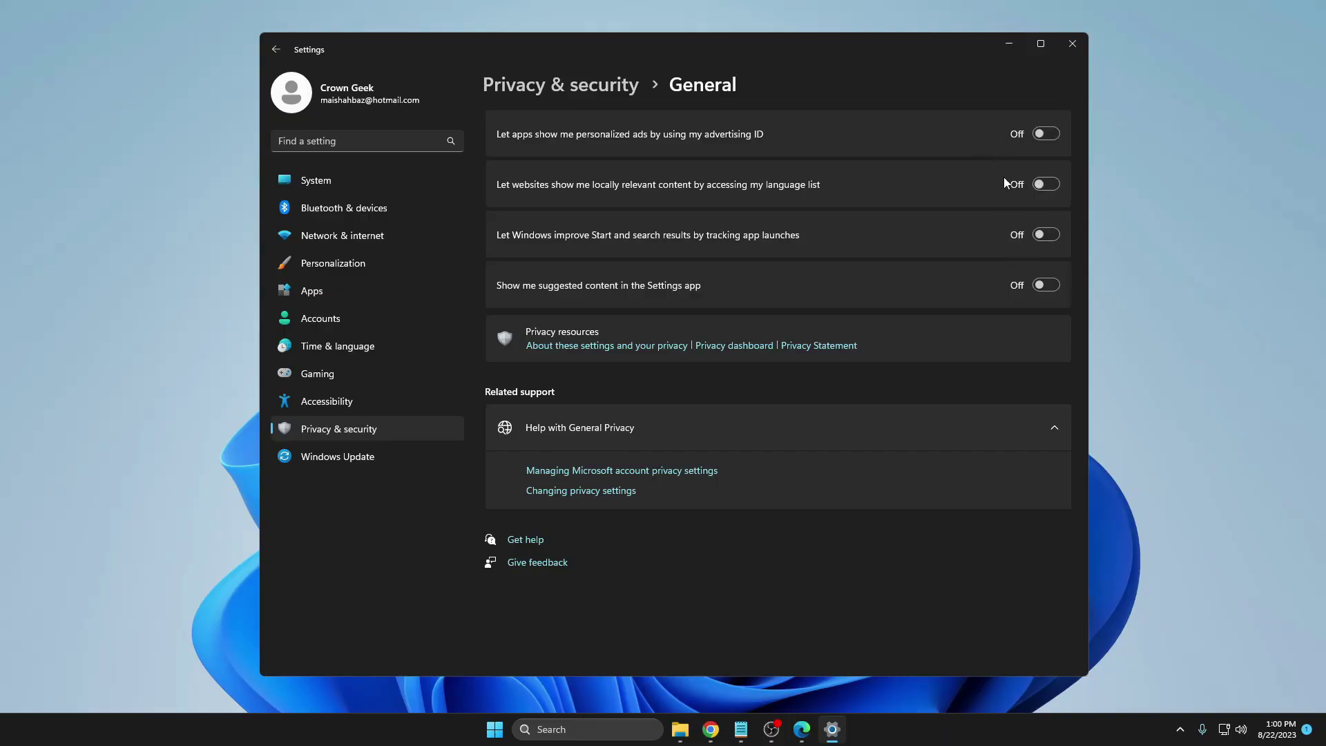
{"action": "left_click", "coordinate": [1072, 46]}
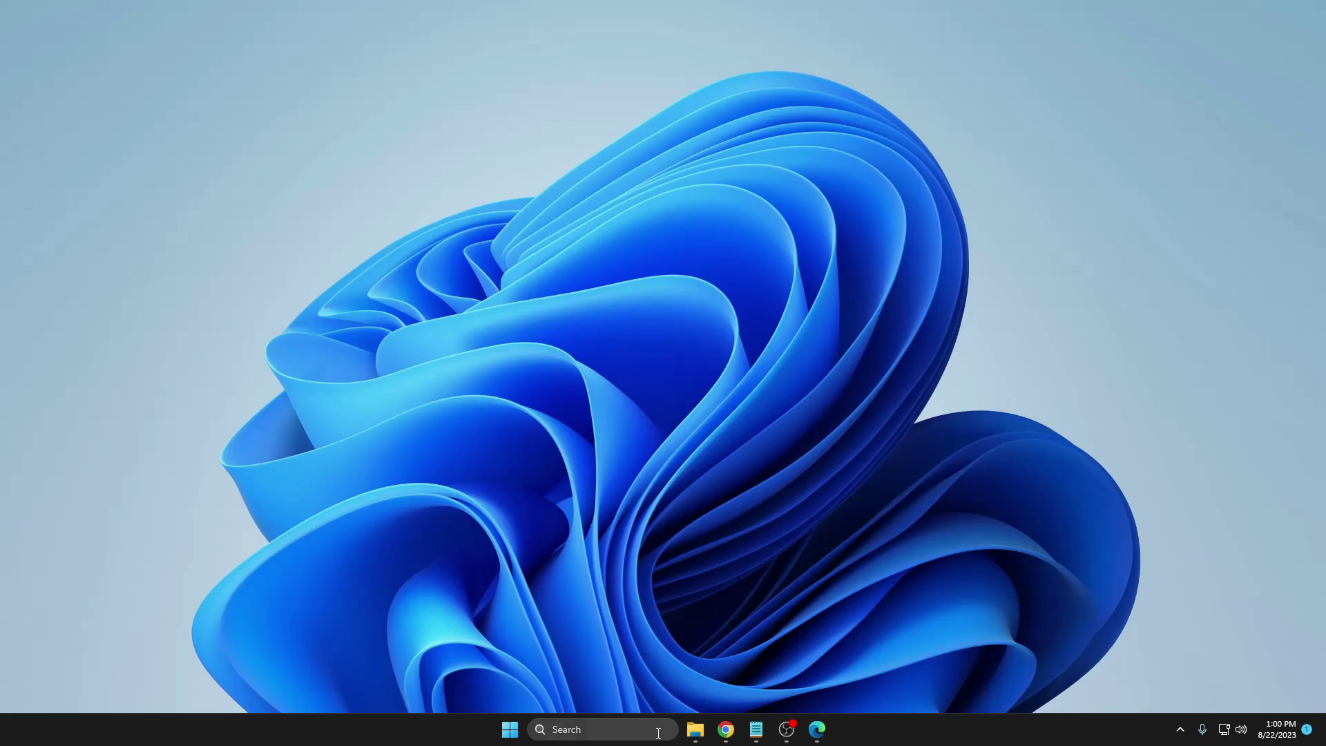
- Restore Edge and open Settings > Privacy, search, and services, scrolled down to Services
{"action": "left_click", "coordinate": [821, 733]}
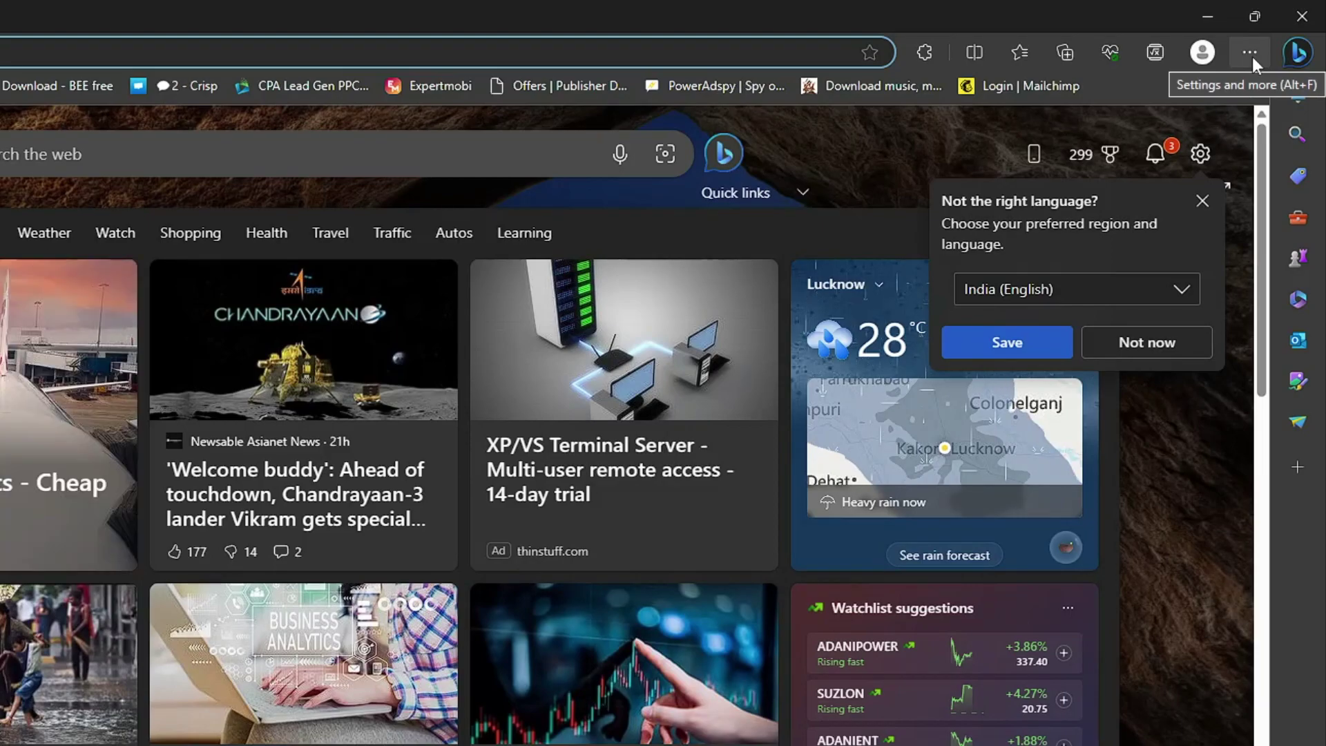
{"action": "left_click", "coordinate": [1252, 57]}
{"action": "left_click", "coordinate": [959, 605]}
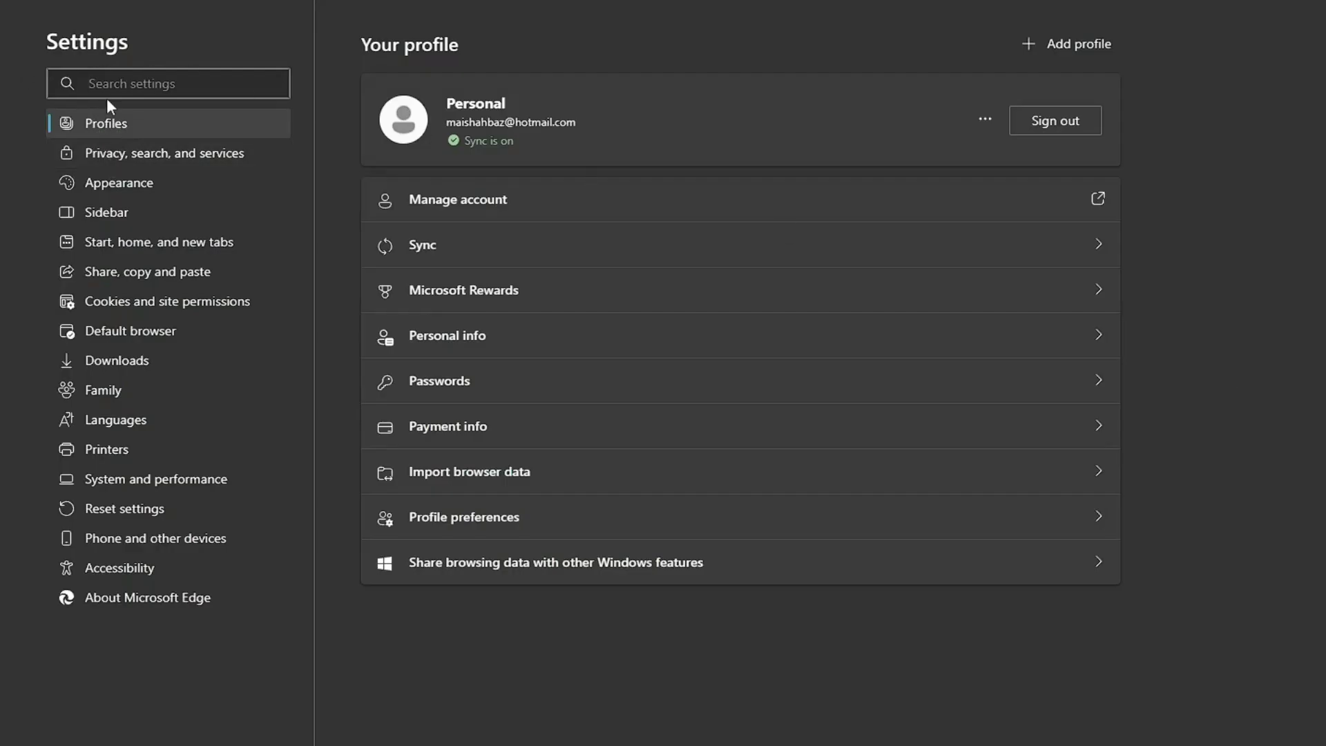
{"action": "left_click", "coordinate": [107, 165]}
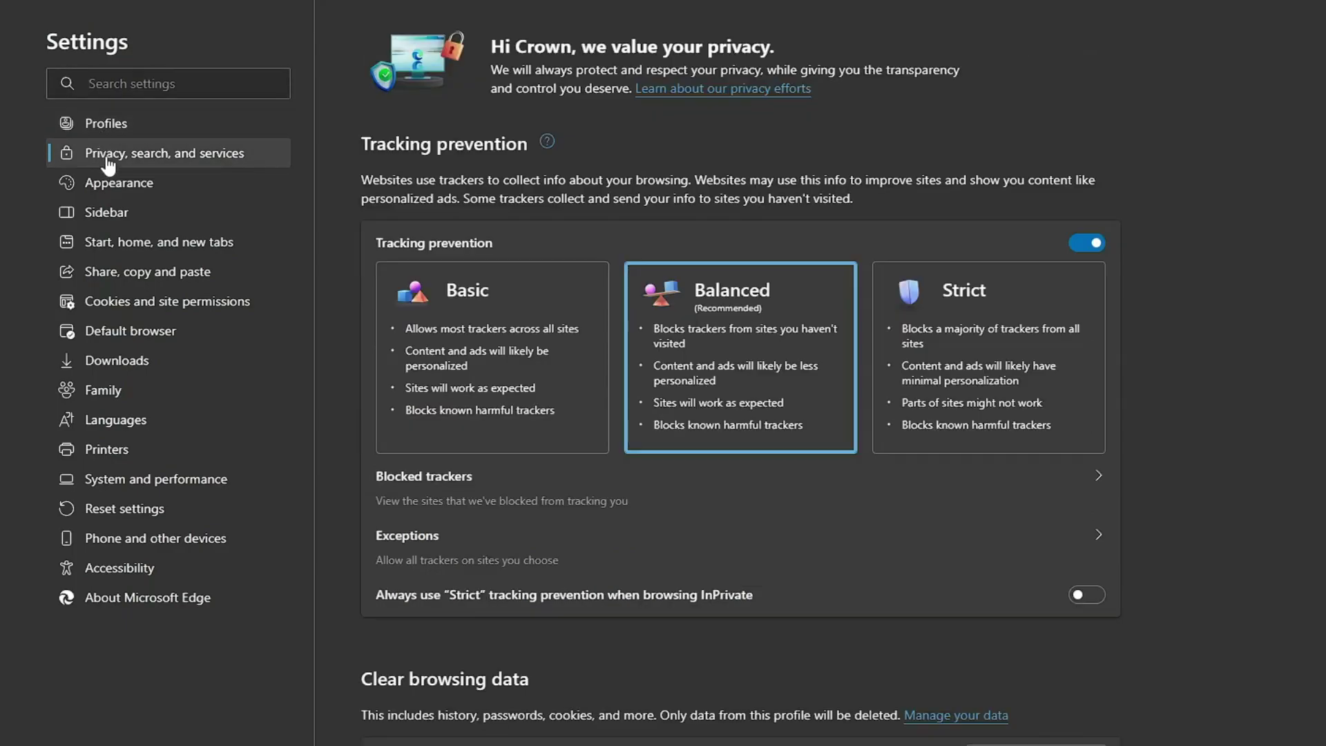
{"action": "scroll", "coordinate": [574, 422], "scroll_direction": "down", "scroll_amount": 20}
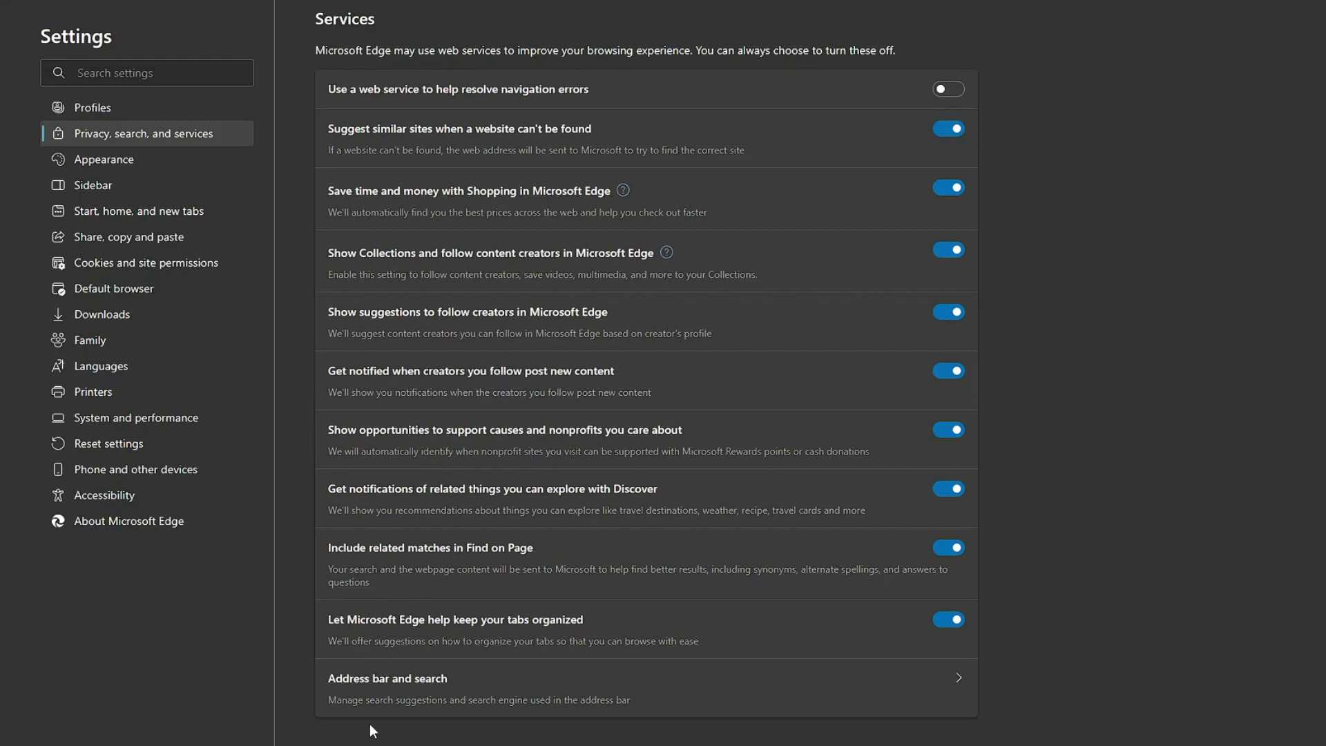
- Set the address-bar search engine to Google and make new tabs search from the address bar
{"action": "left_click", "coordinate": [426, 686]}
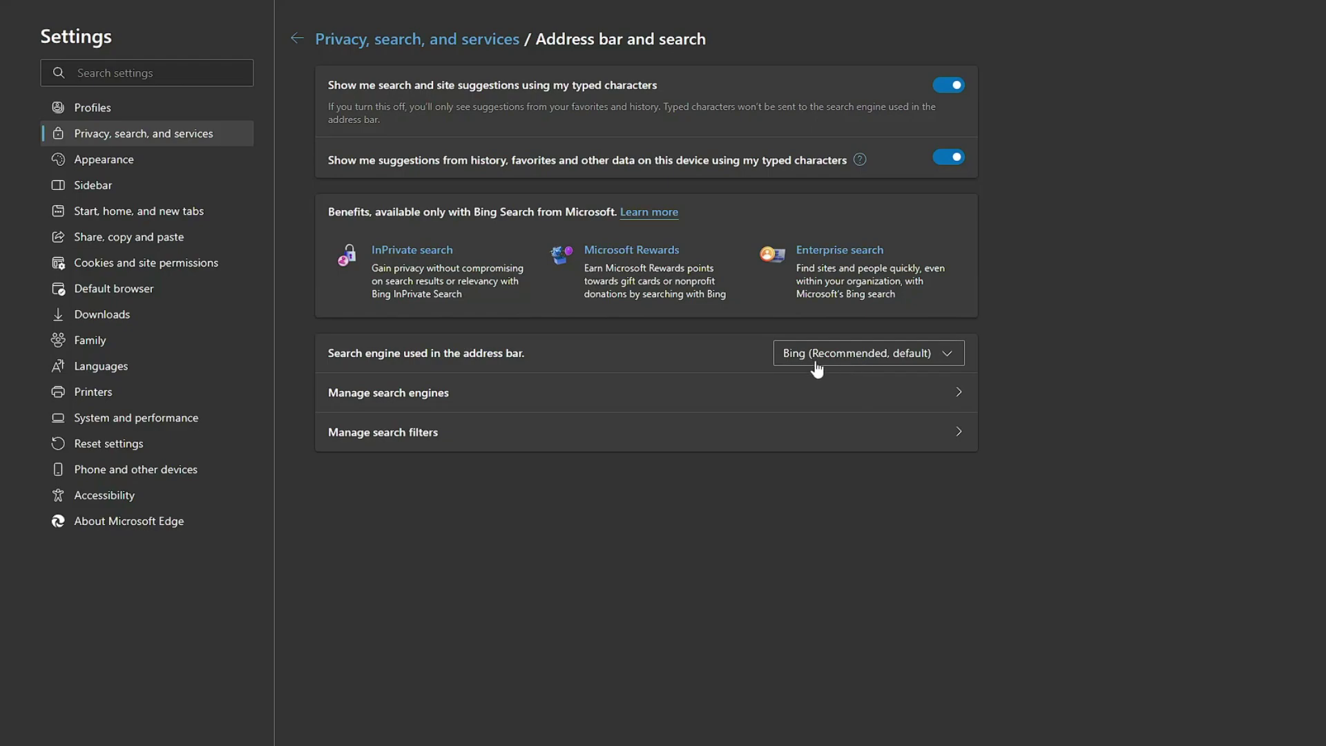
{"action": "left_click", "coordinate": [948, 357]}
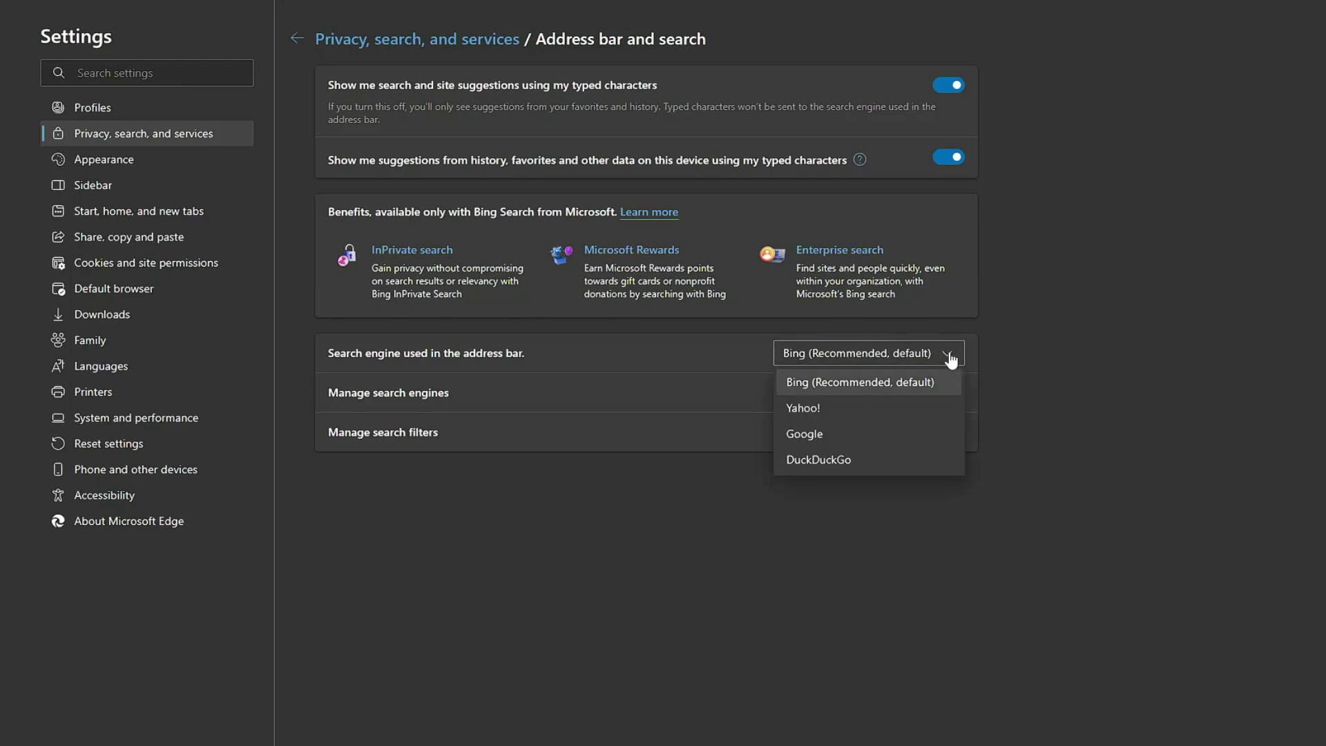
{"action": "left_click", "coordinate": [837, 440]}
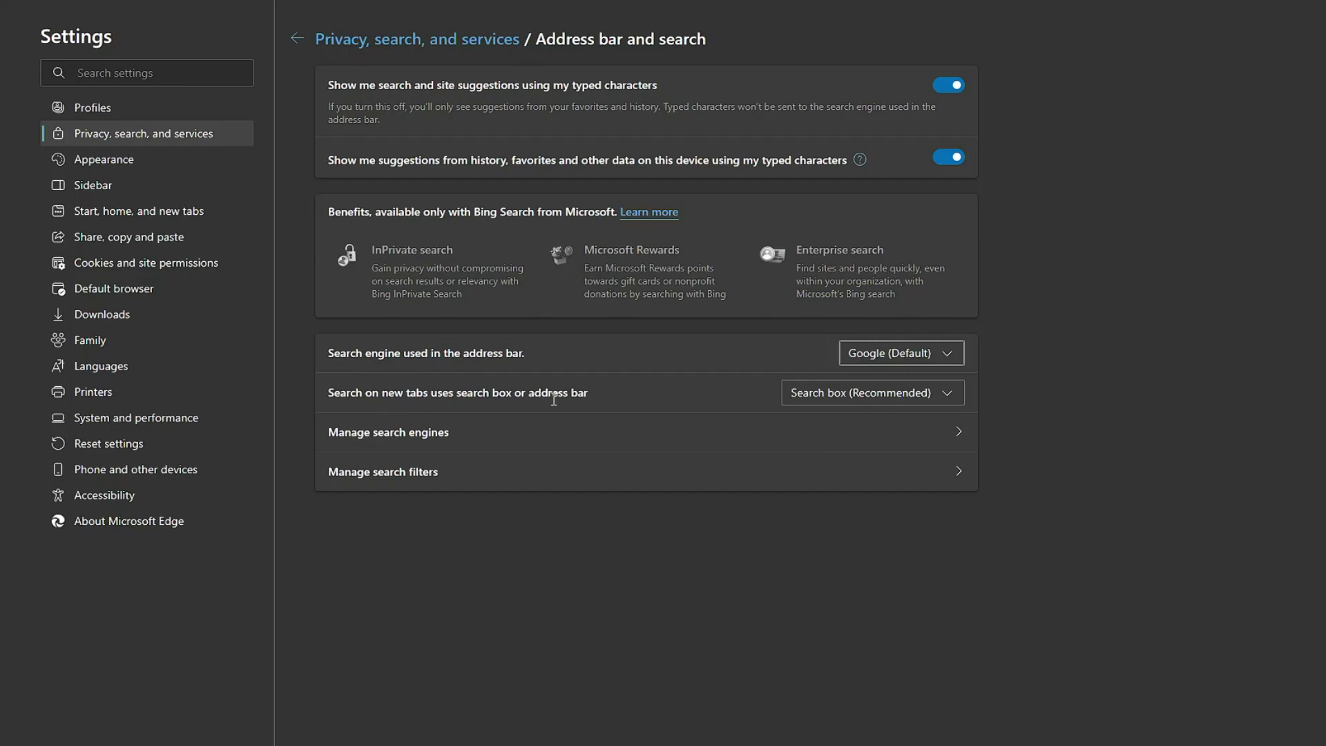
{"action": "left_click", "coordinate": [952, 400]}
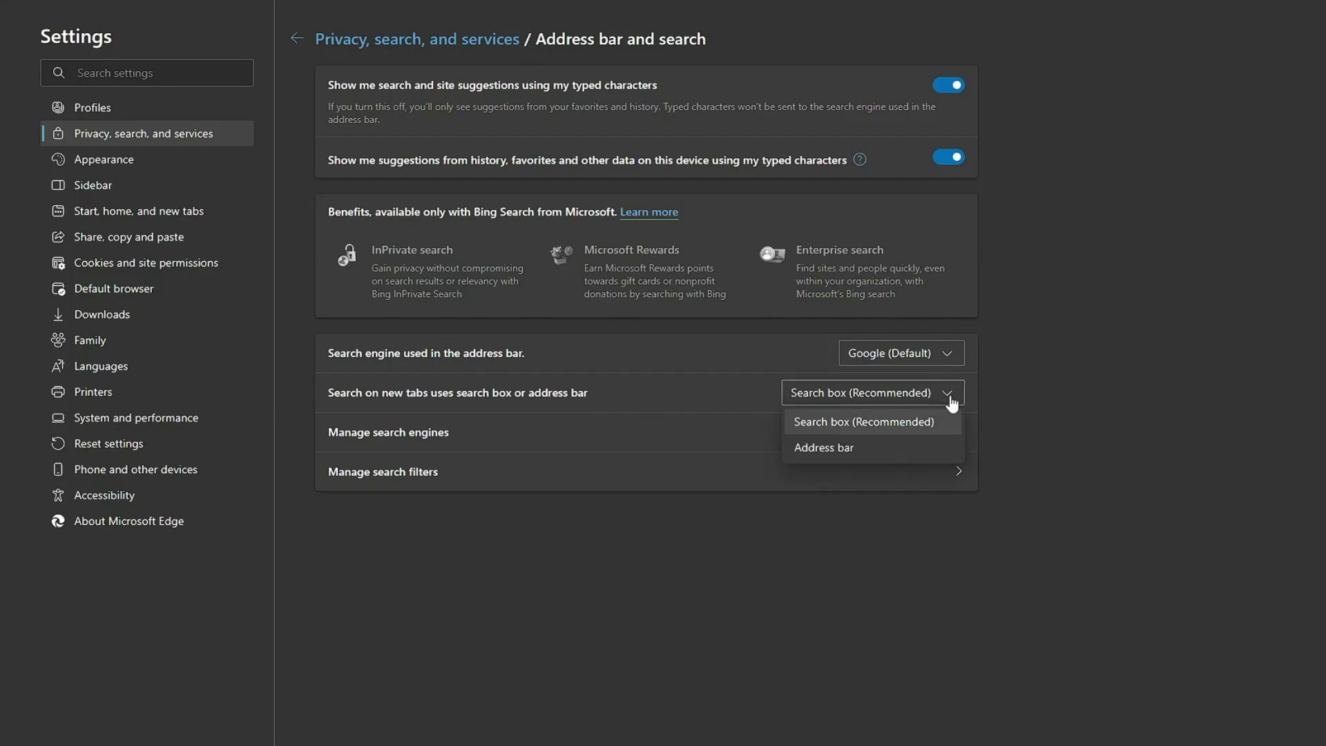
{"action": "left_click", "coordinate": [843, 458]}
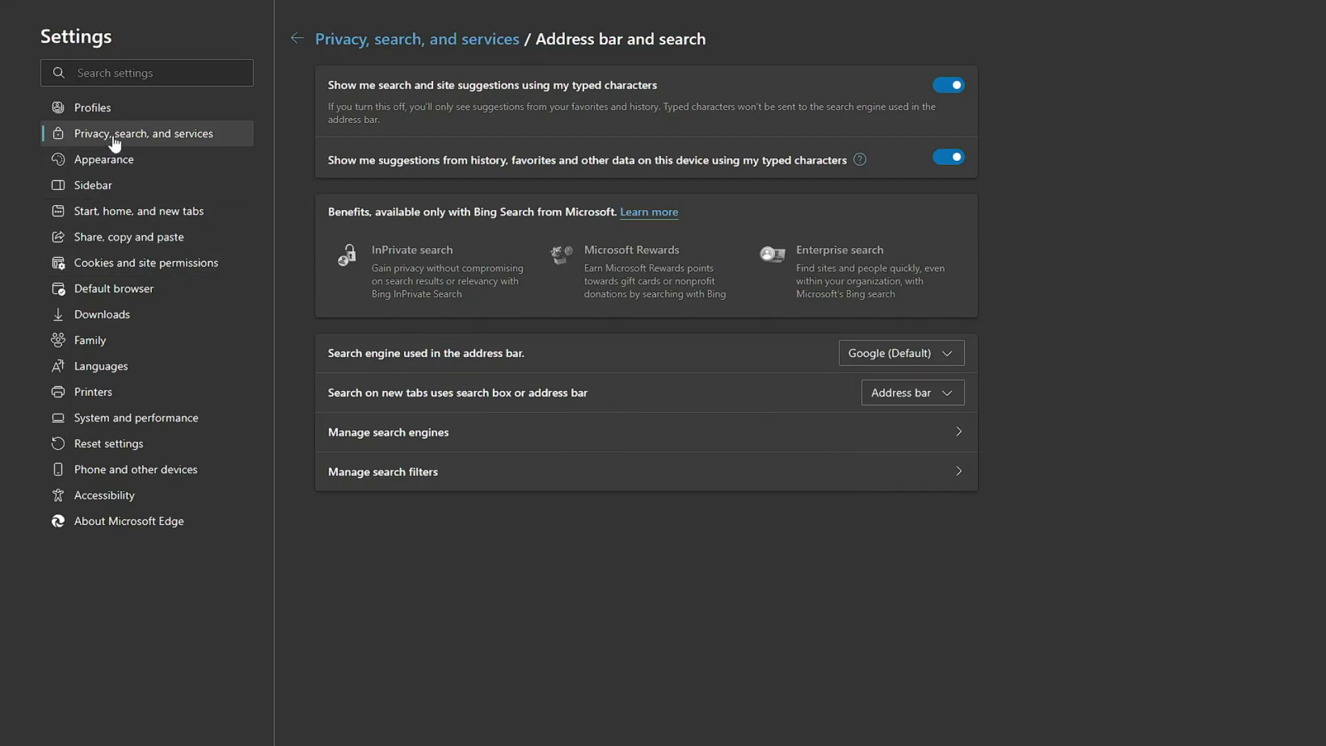
{"action": "left_click", "coordinate": [154, 225]}
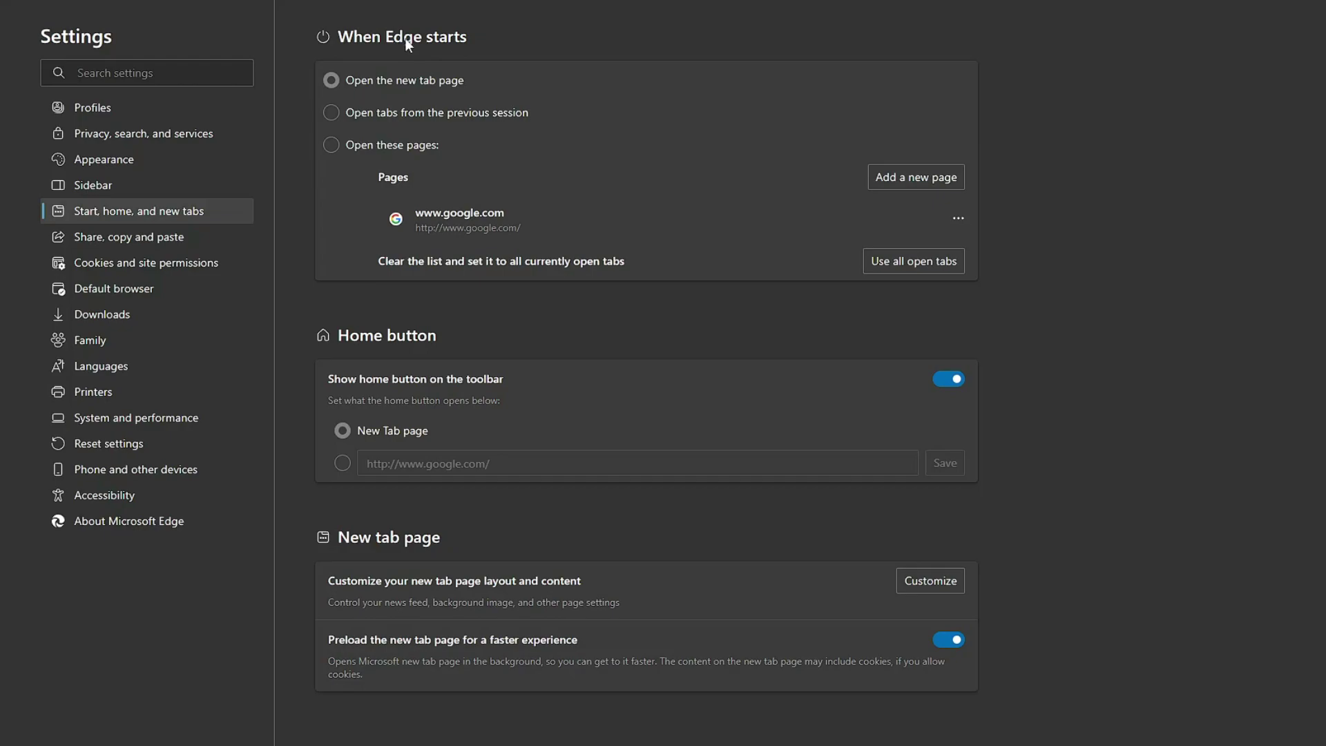
{"action": "left_click", "coordinate": [331, 145]}
{"action": "left_click", "coordinate": [910, 177]}
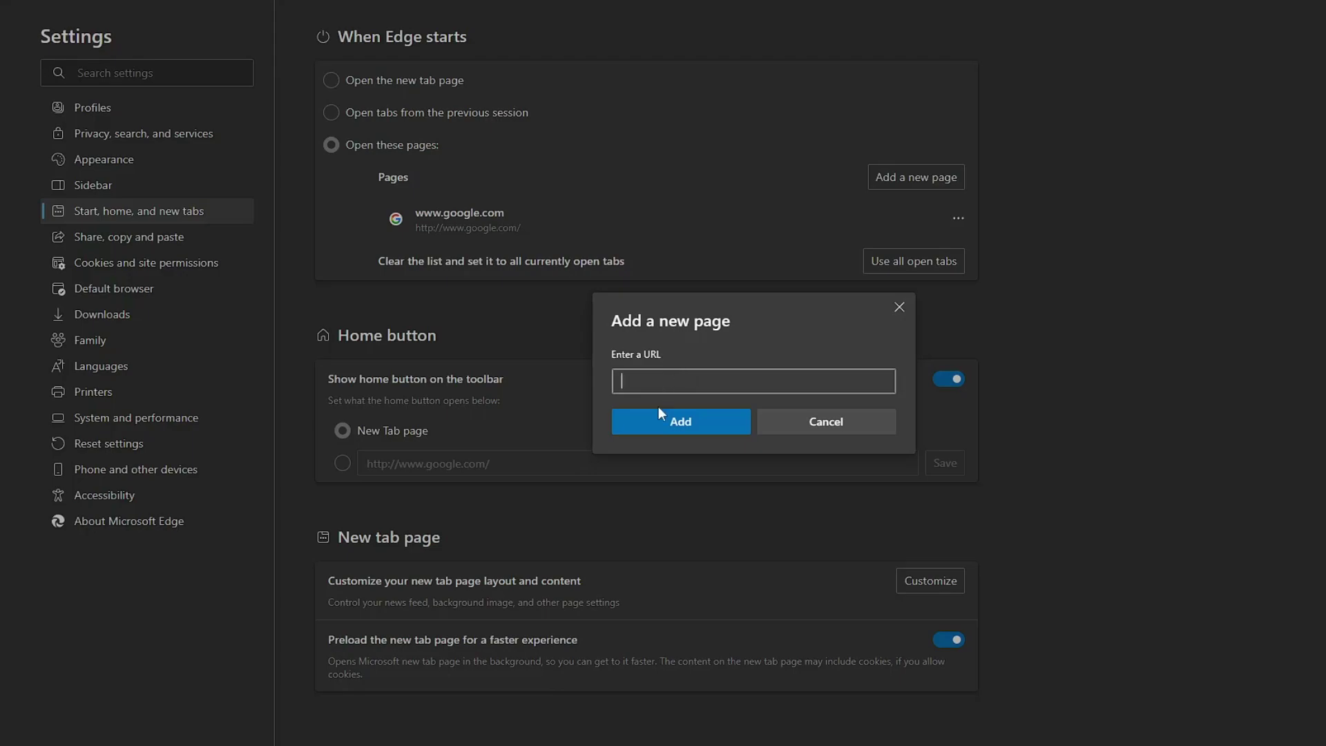
{"action": "left_click", "coordinate": [823, 424]}
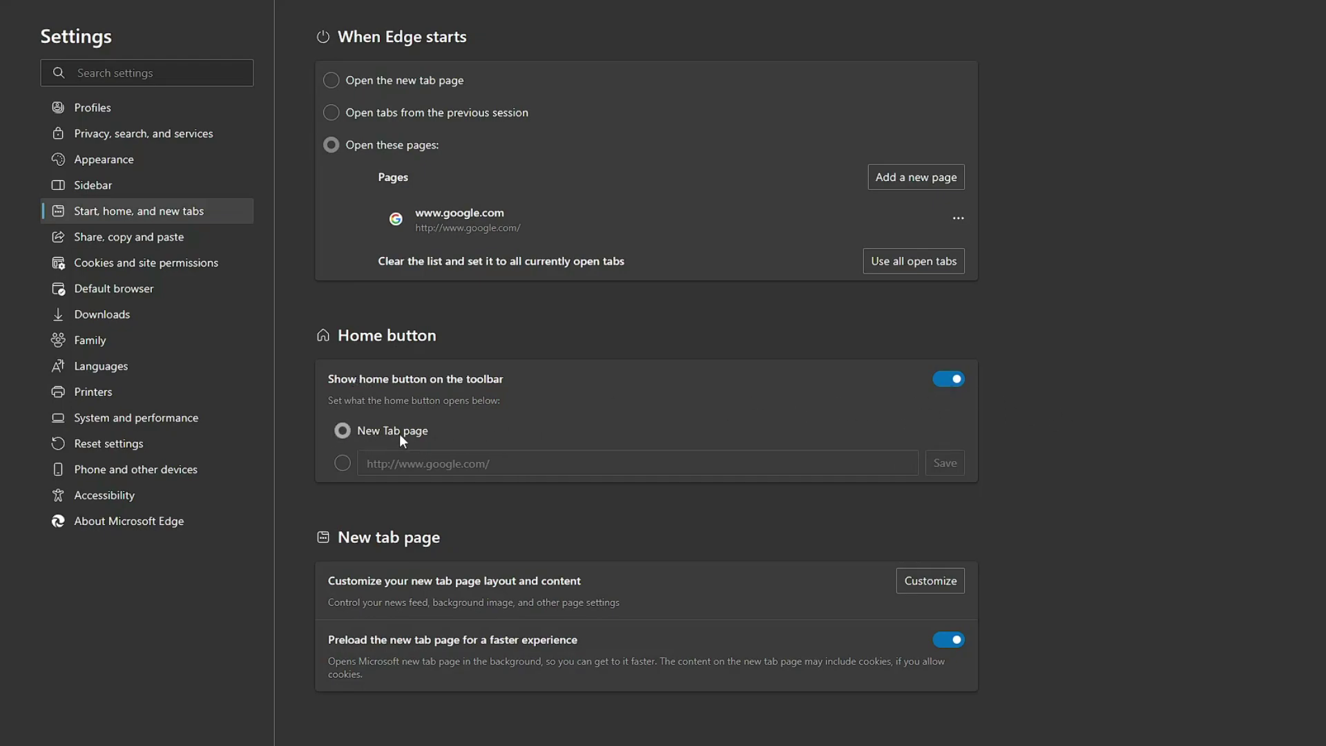
{"action": "left_click", "coordinate": [343, 464]}
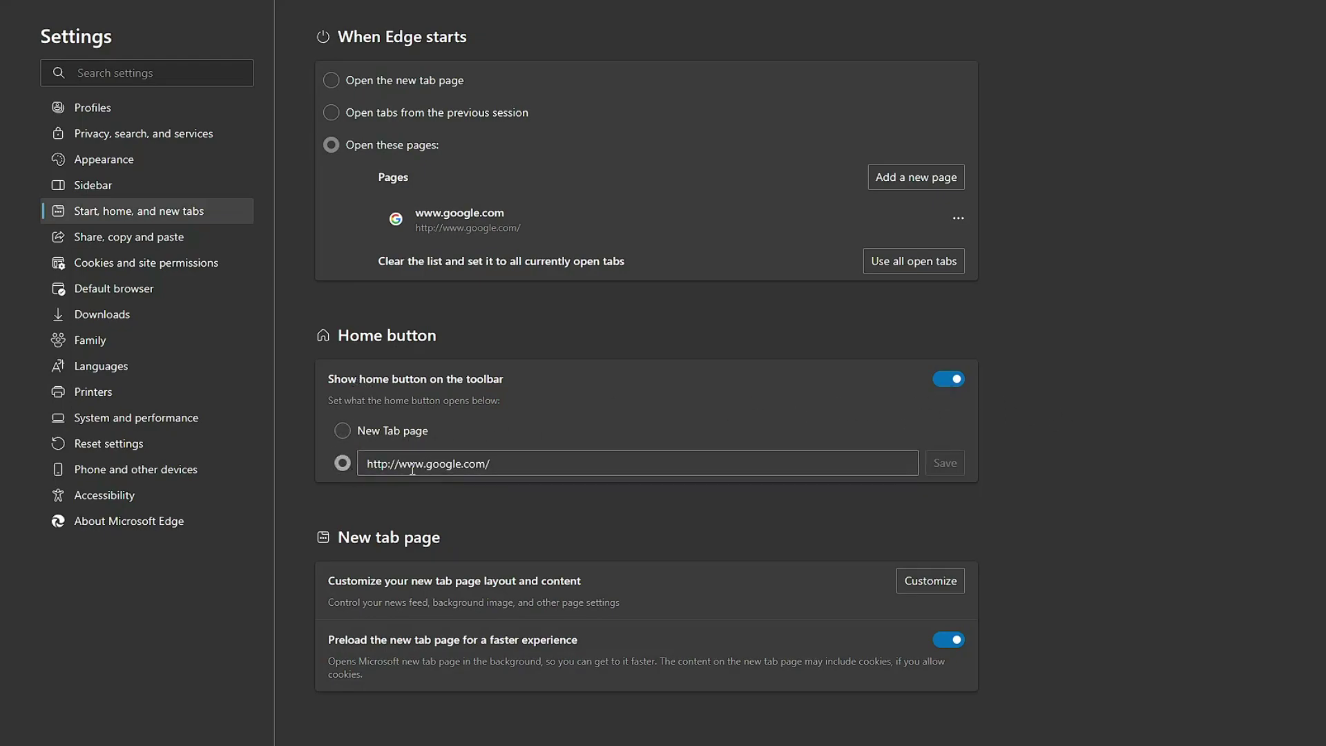
{"action": "left_click_drag", "start_coordinate": [499, 463], "coordinate": [462, 463]}
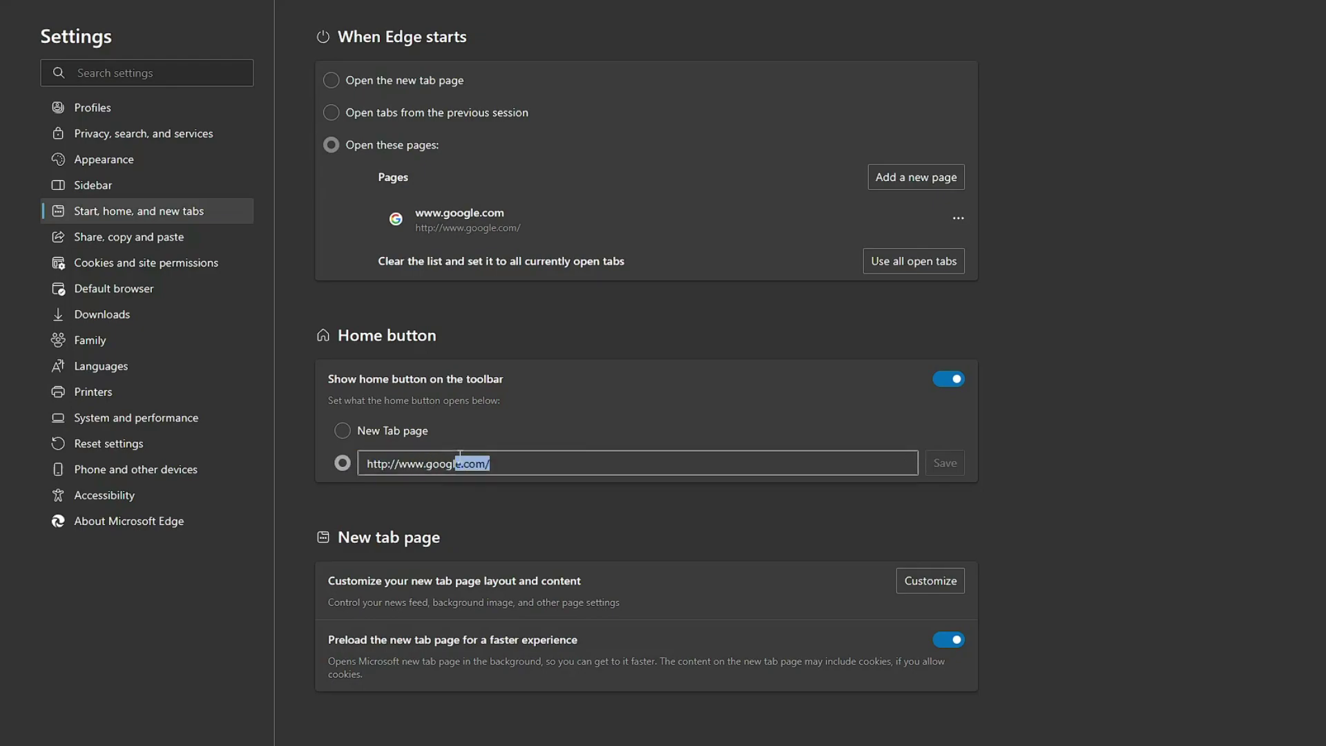
{"action": "left_click", "coordinate": [500, 464]}
{"action": "left_click_drag", "start_coordinate": [407, 464], "coordinate": [473, 463]}
{"action": "left_click", "coordinate": [473, 464]}
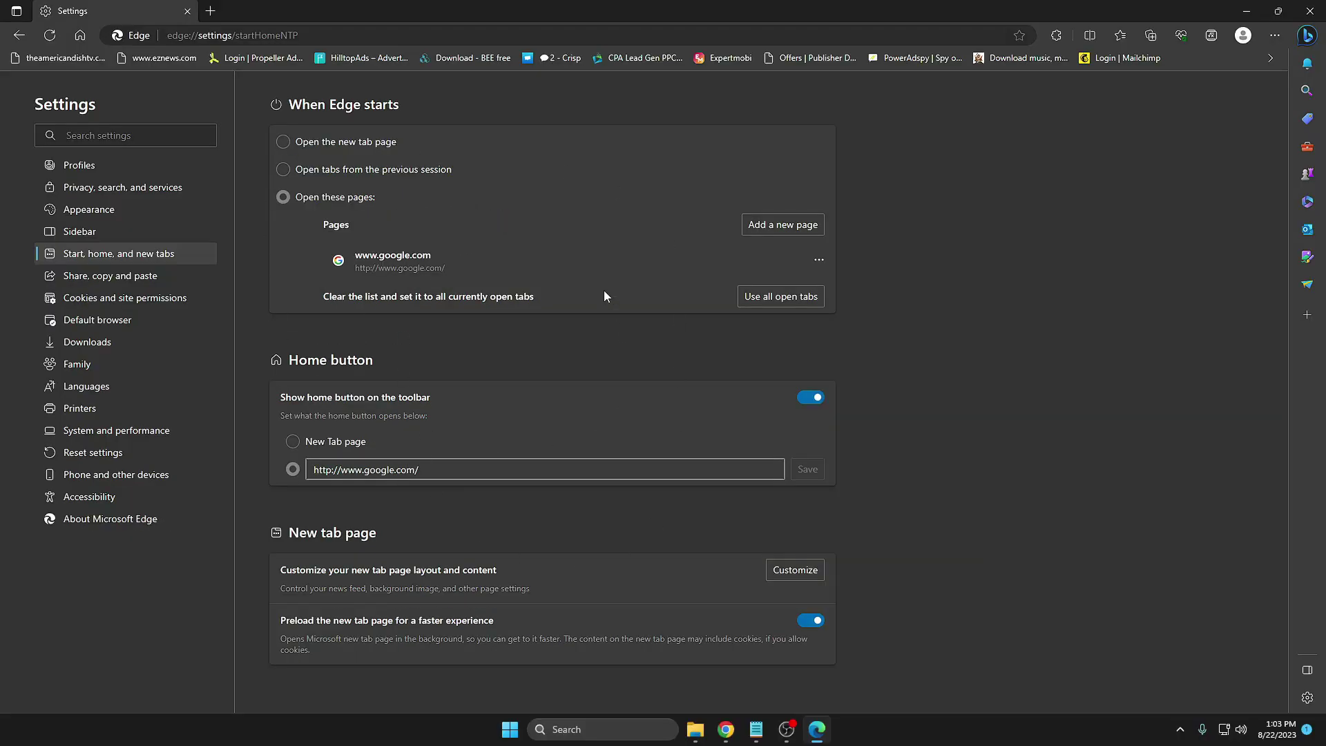
{"action": "left_click", "coordinate": [1307, 36]}
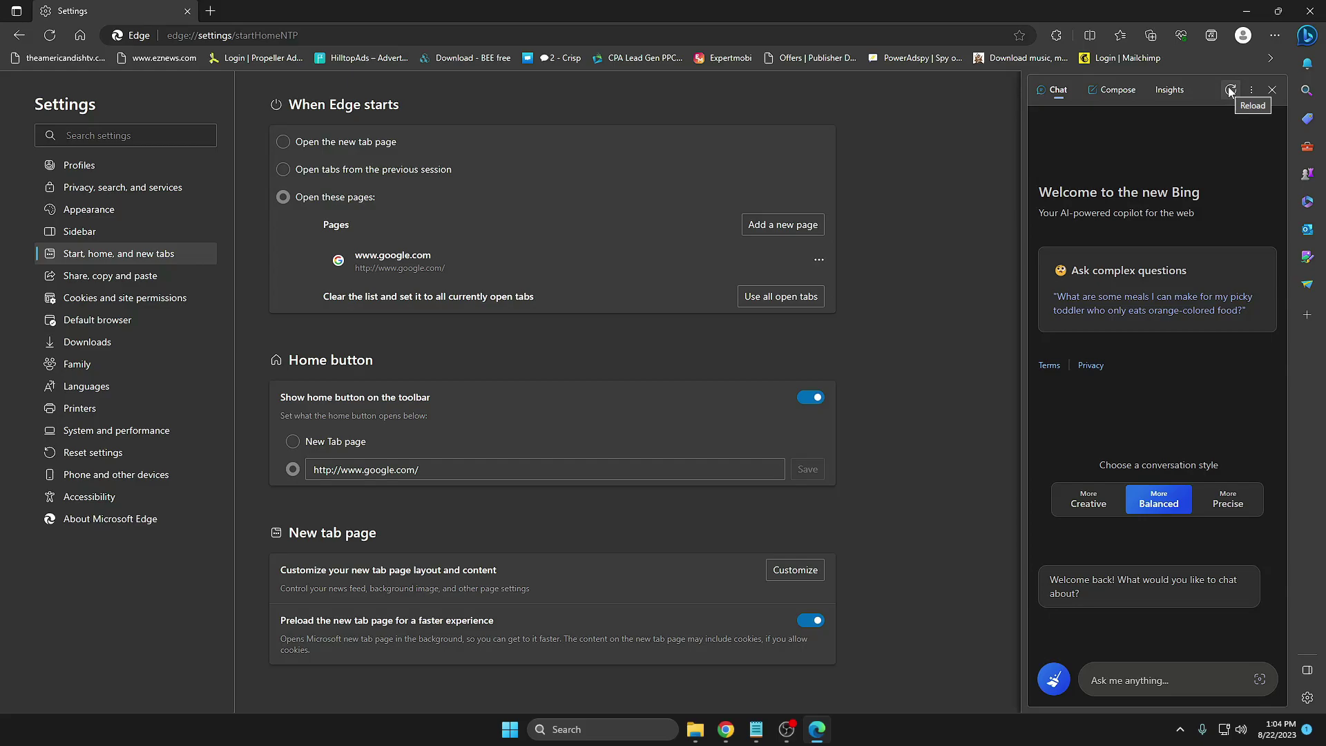
- Search Windows for 'regedit' to bring up Registry Editor as the best match
{"action": "left_click", "coordinate": [613, 729]}
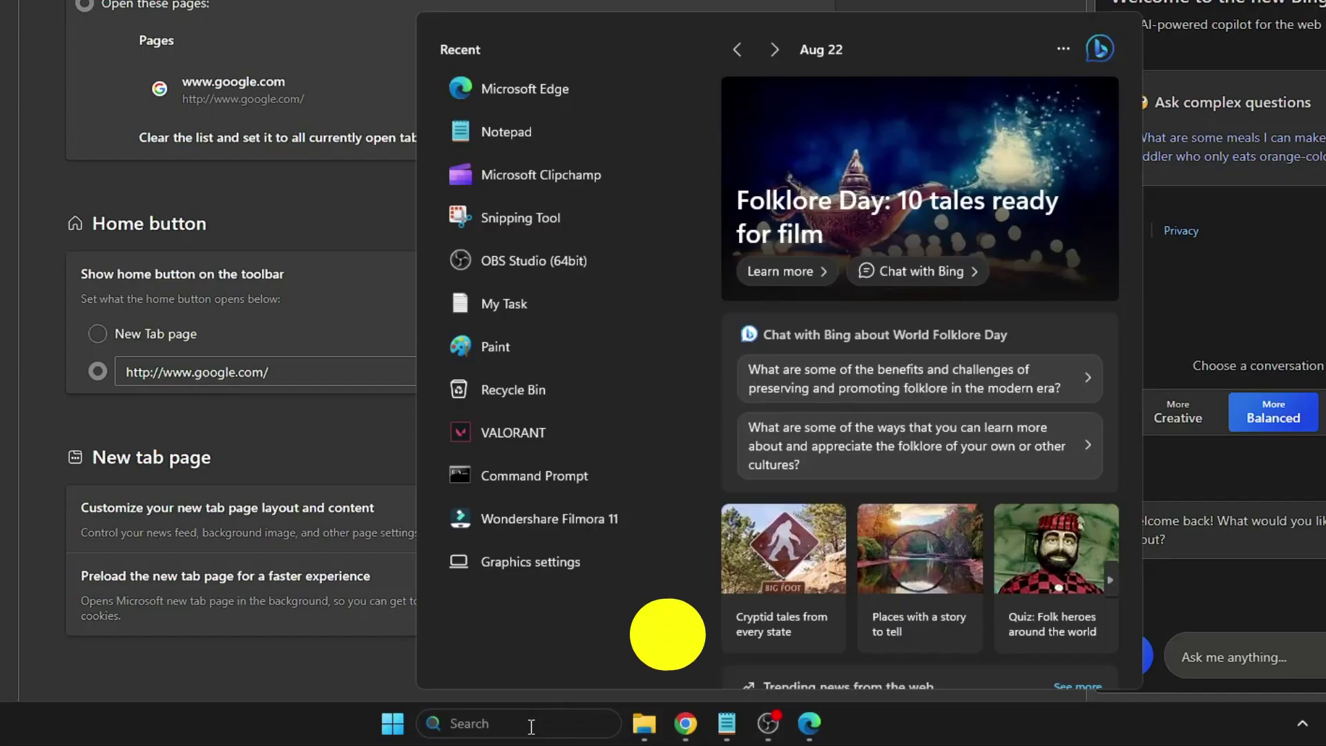
{"action": "type", "text": "reged"}
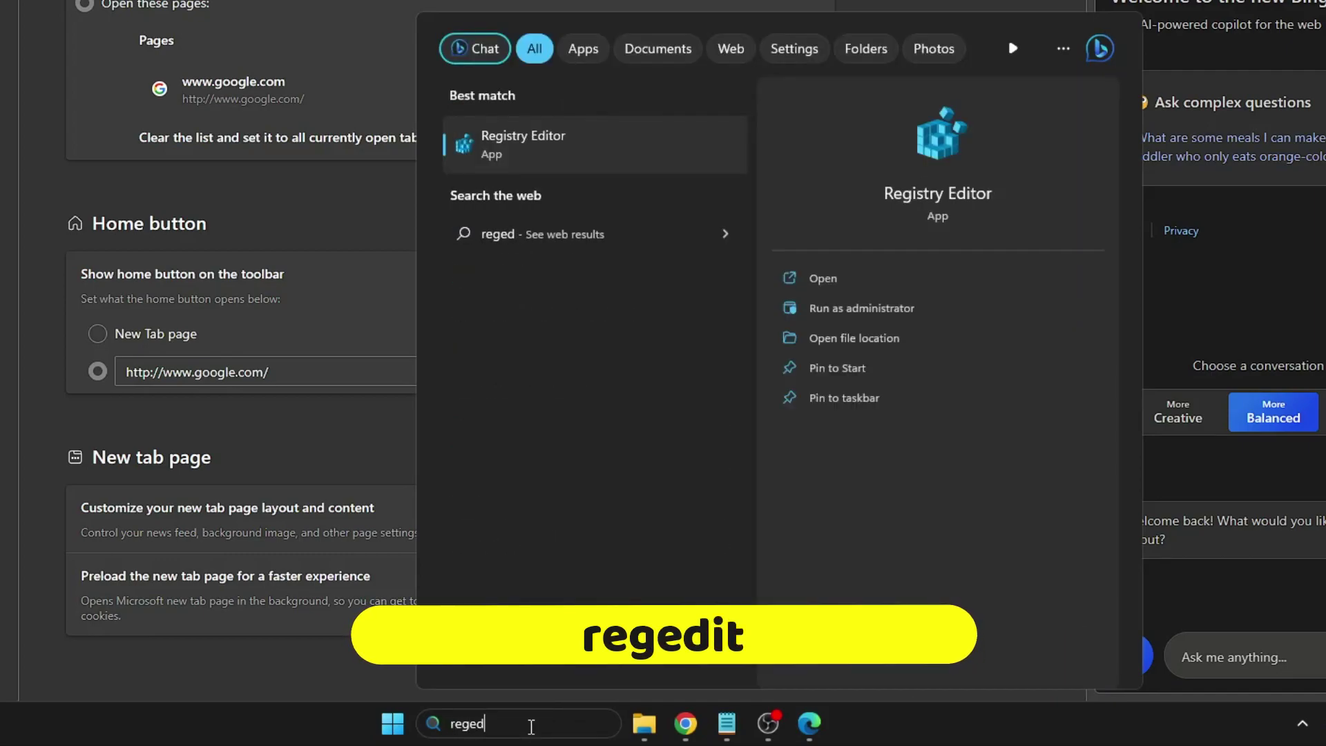
{"action": "type", "text": "it"}
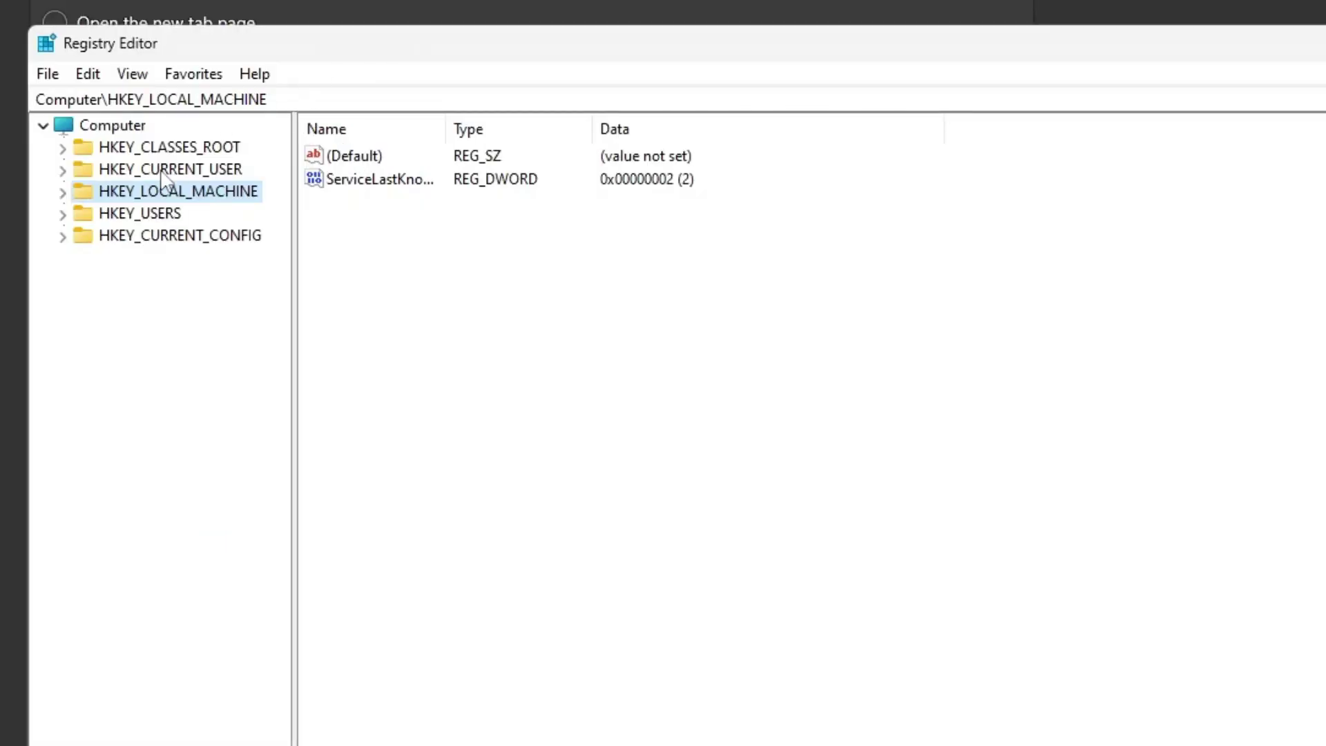
- Expand HKEY_LOCAL_MACHINE > SOFTWARE > Policies and select the Microsoft key
{"action": "left_click", "coordinate": [62, 192]}
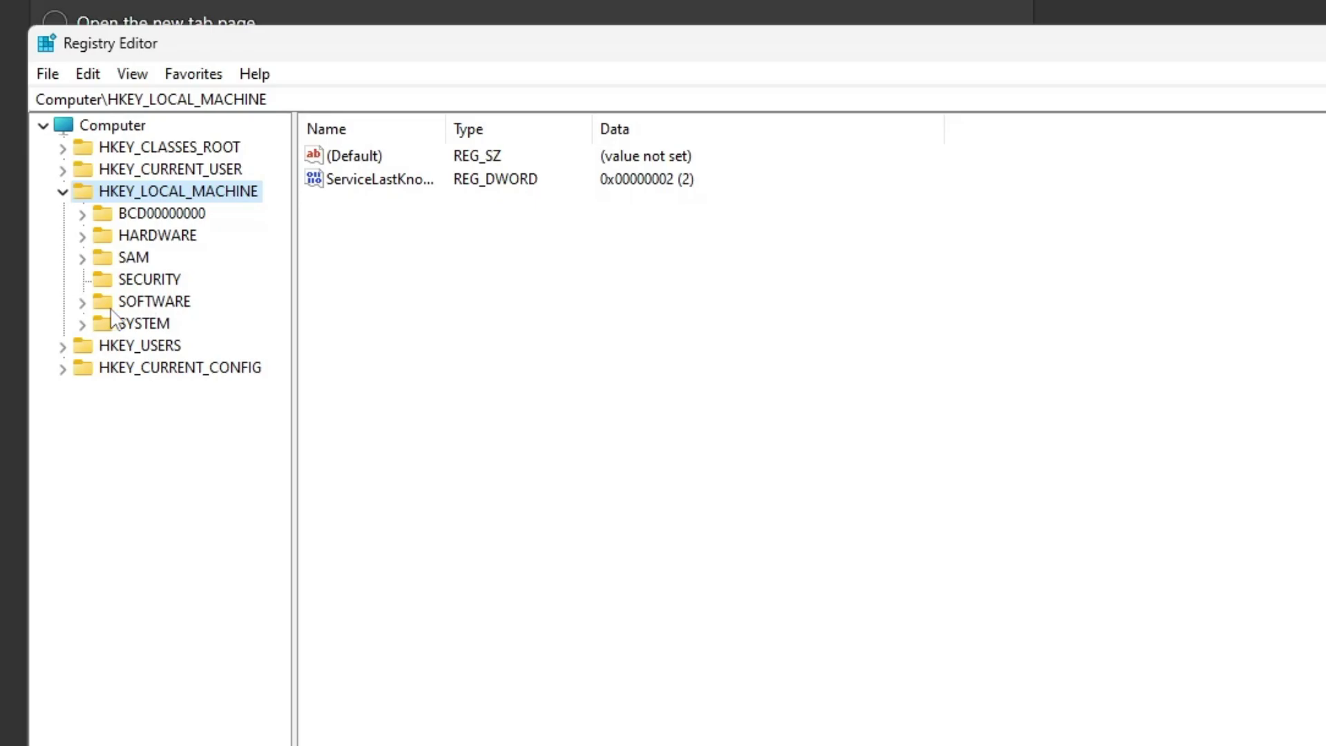
{"action": "left_click", "coordinate": [81, 302]}
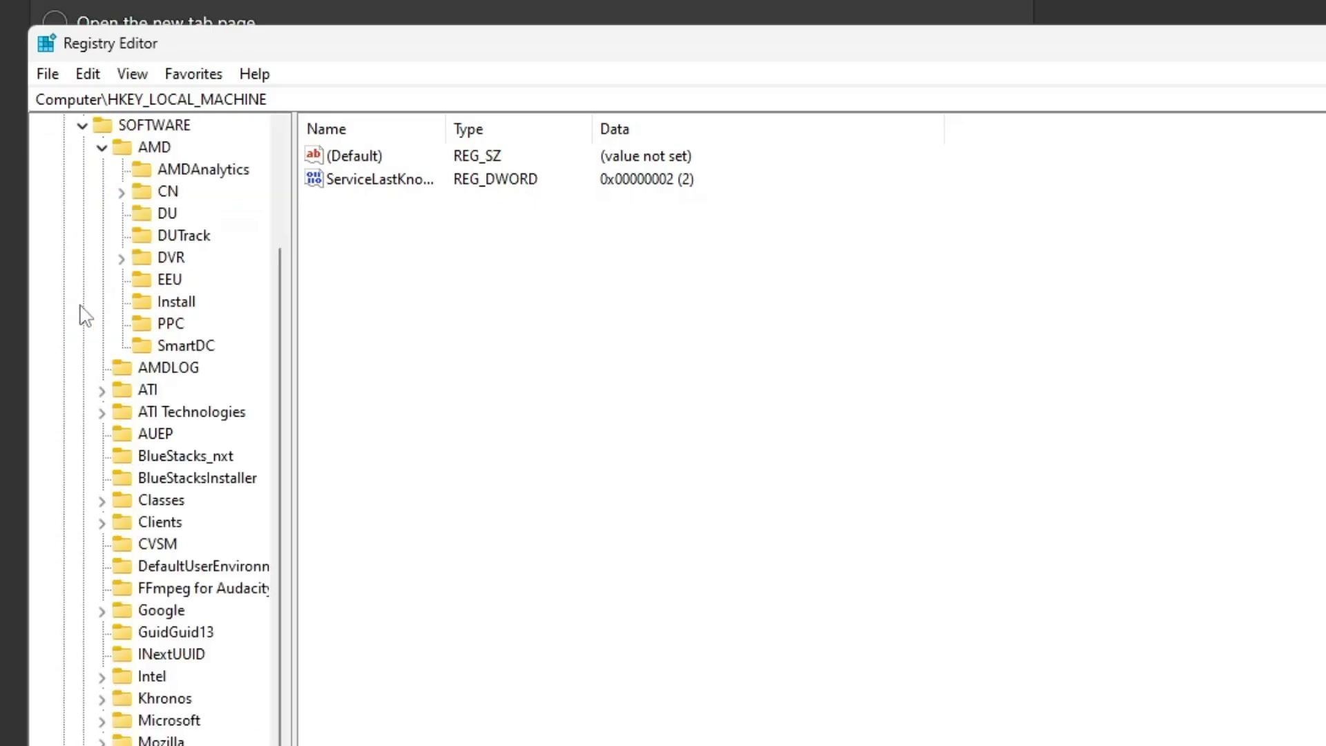
{"action": "left_click", "coordinate": [102, 147]}
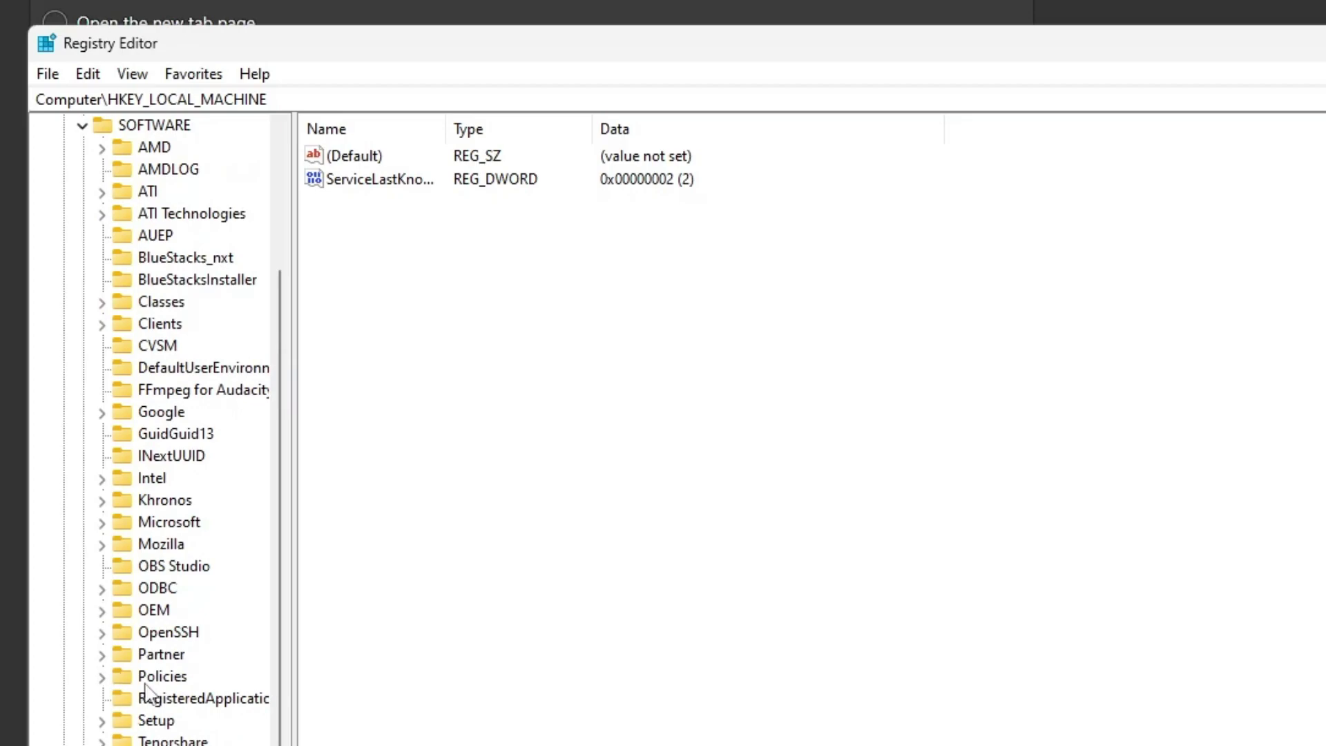
{"action": "left_click", "coordinate": [103, 675]}
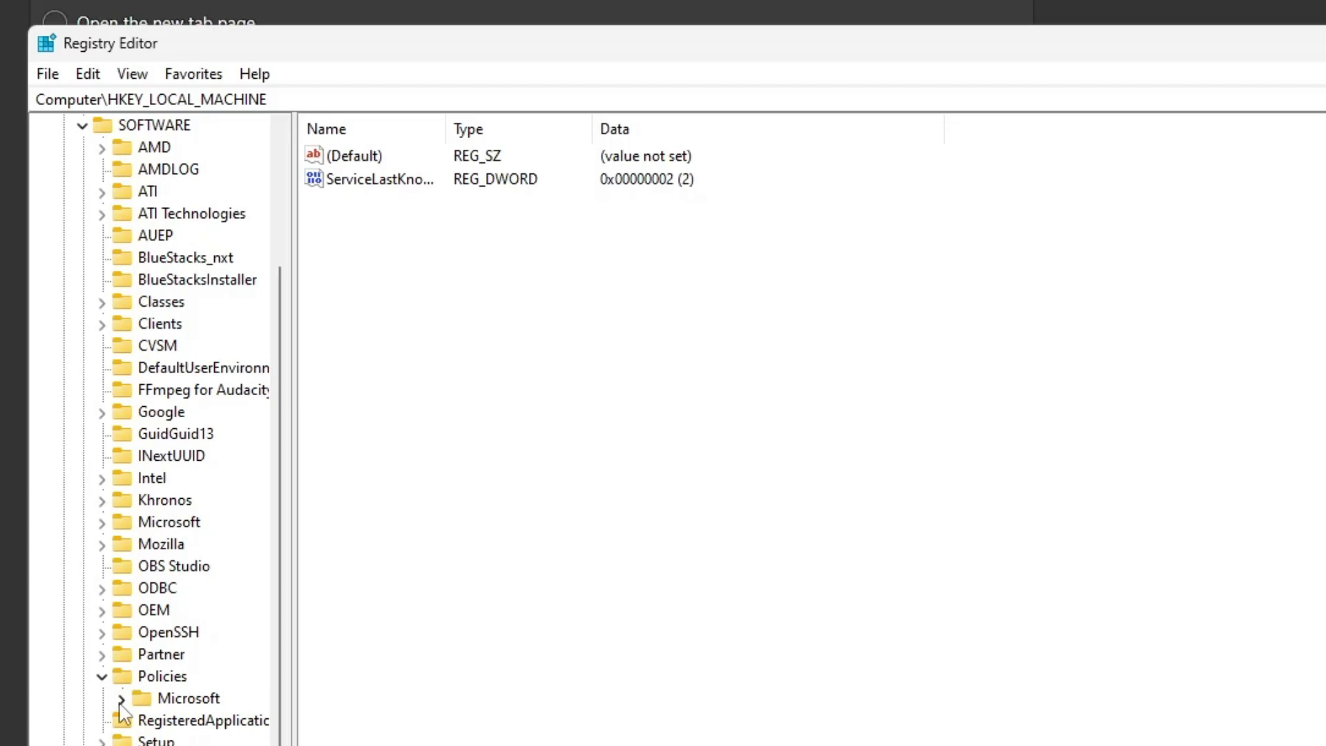
{"action": "left_click", "coordinate": [200, 699]}
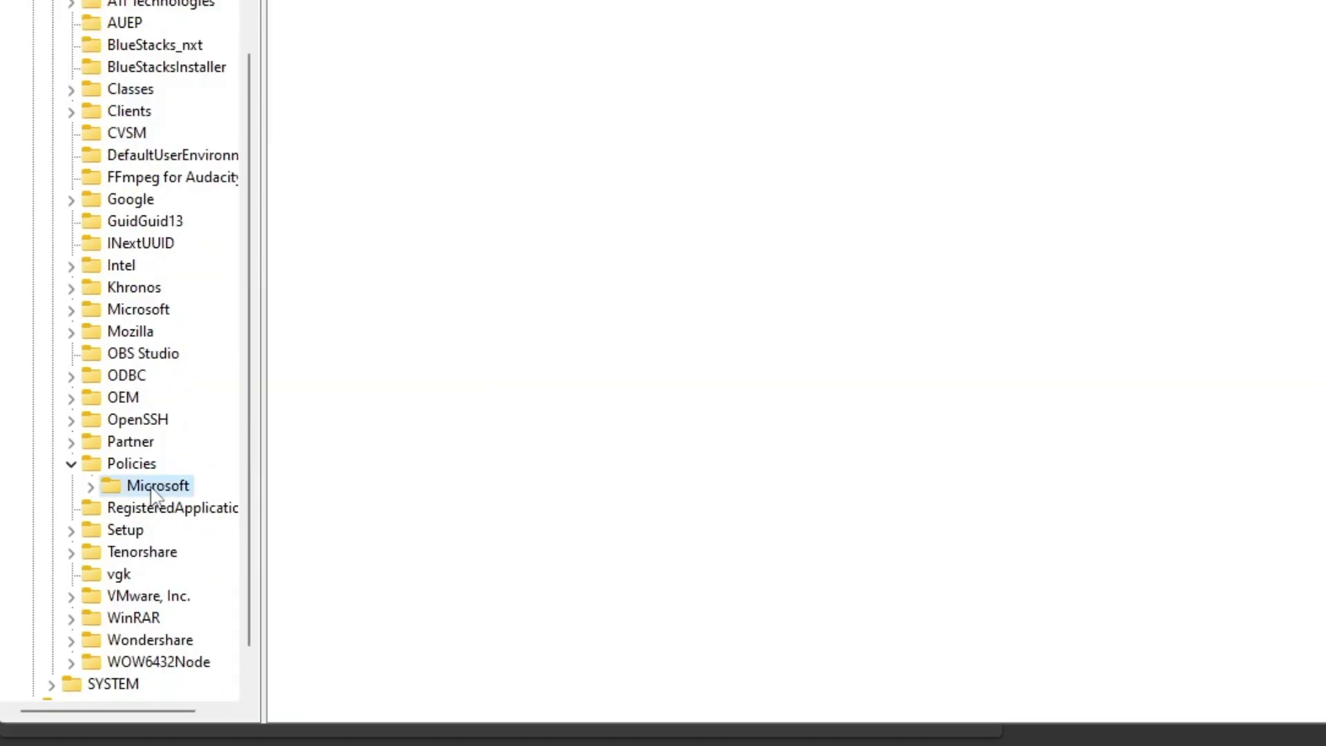
- Create a new key named 'Edge' under HKEY_LOCAL_MACHINE\SOFTWARE\Policies\Microsoft
{"action": "right_click", "coordinate": [153, 494]}
{"action": "mouse_move", "coordinate": [183, 529]}
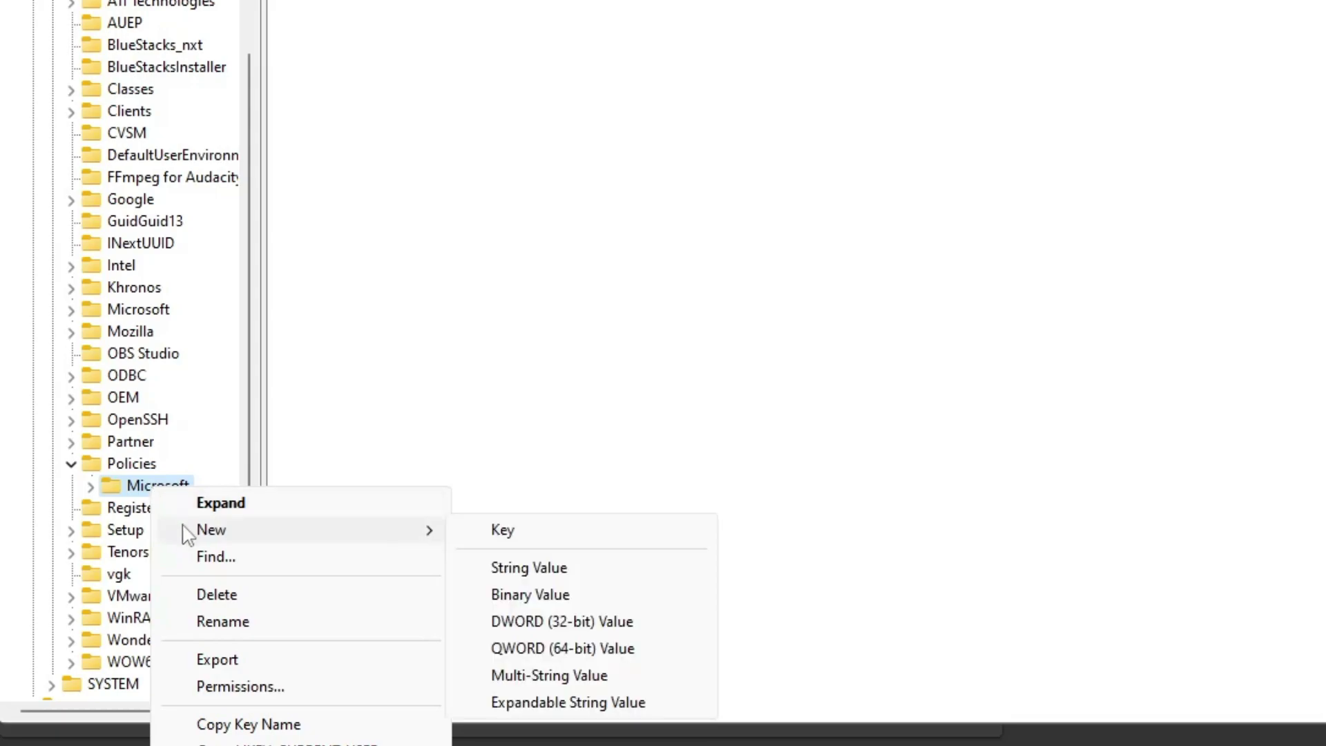
{"action": "left_click", "coordinate": [534, 540]}
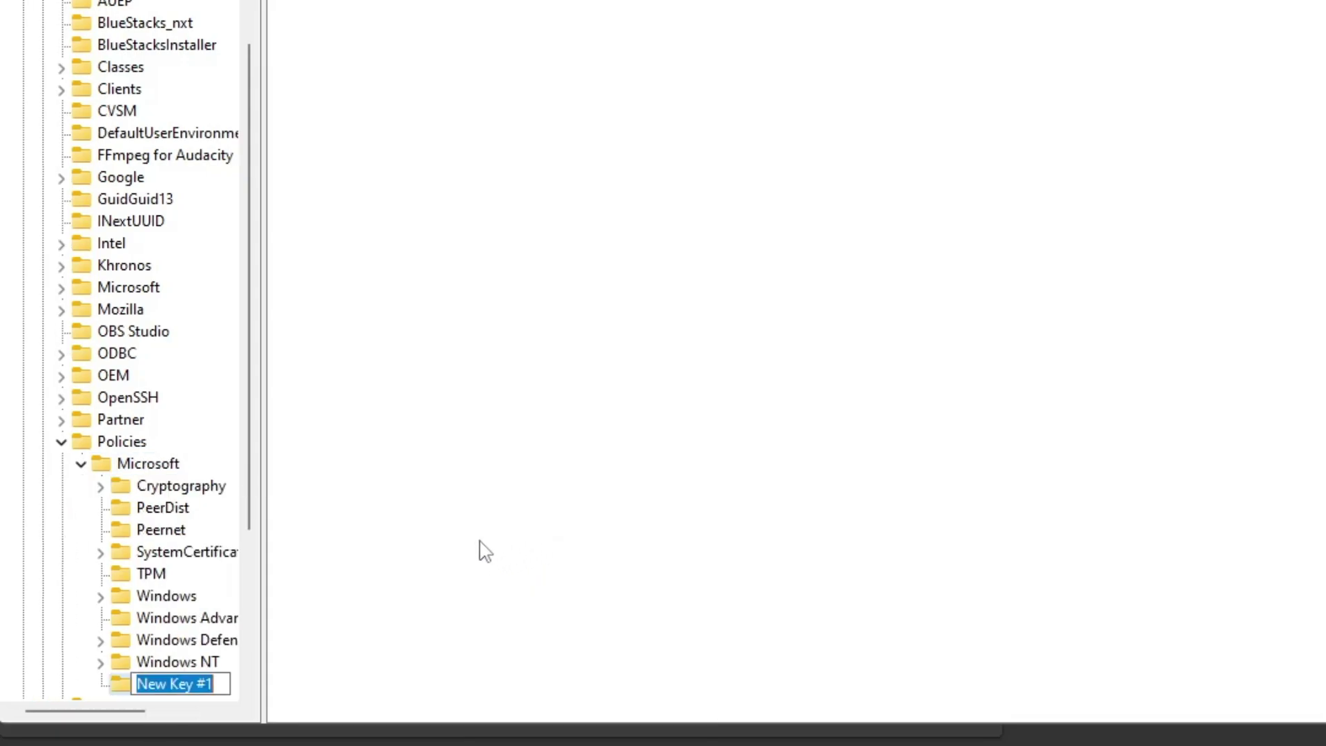
{"action": "type", "text": "Edge"}
{"action": "key", "text": "Return"}
{"action": "scroll", "coordinate": [156, 473], "scroll_direction": "down", "scroll_amount": 4}
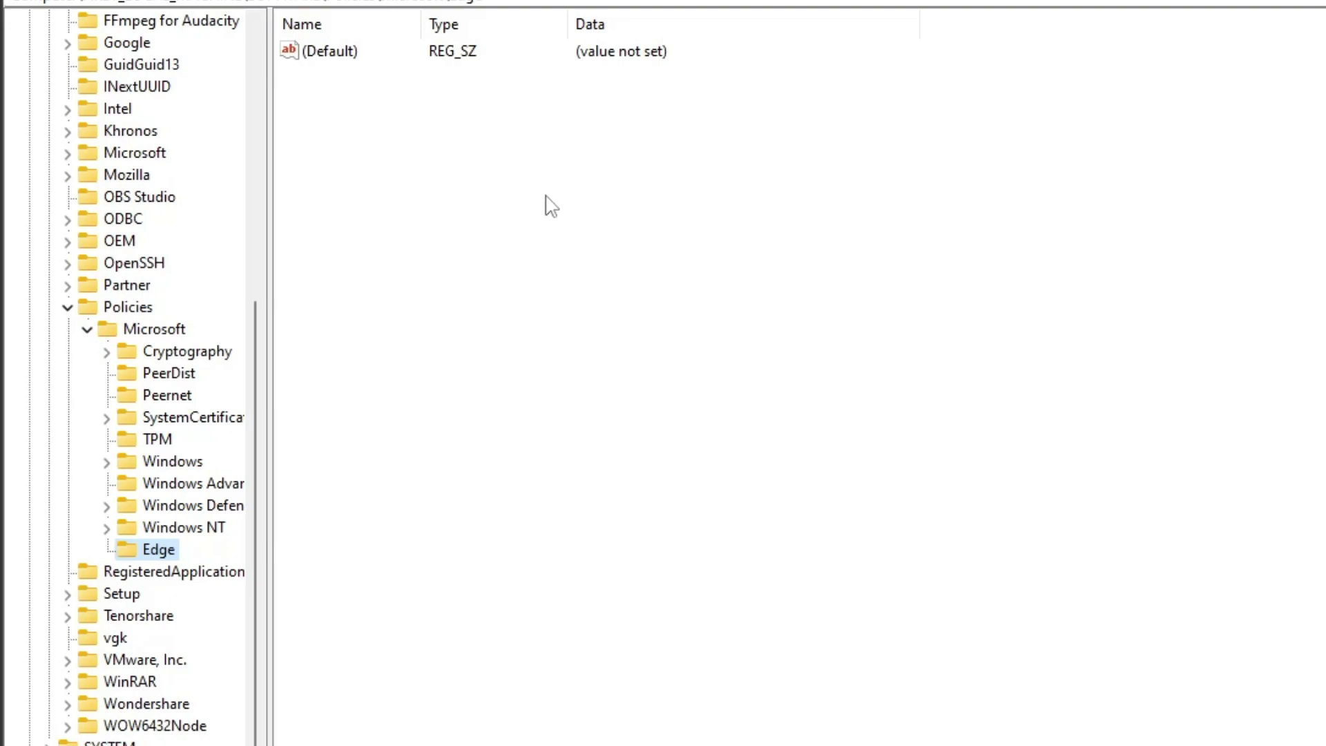
- Add a DWORD (32-bit) value 'HubsSidebarEnabled' to the Edge key, with its data confirmed as 0
{"action": "right_click", "coordinate": [546, 196]}
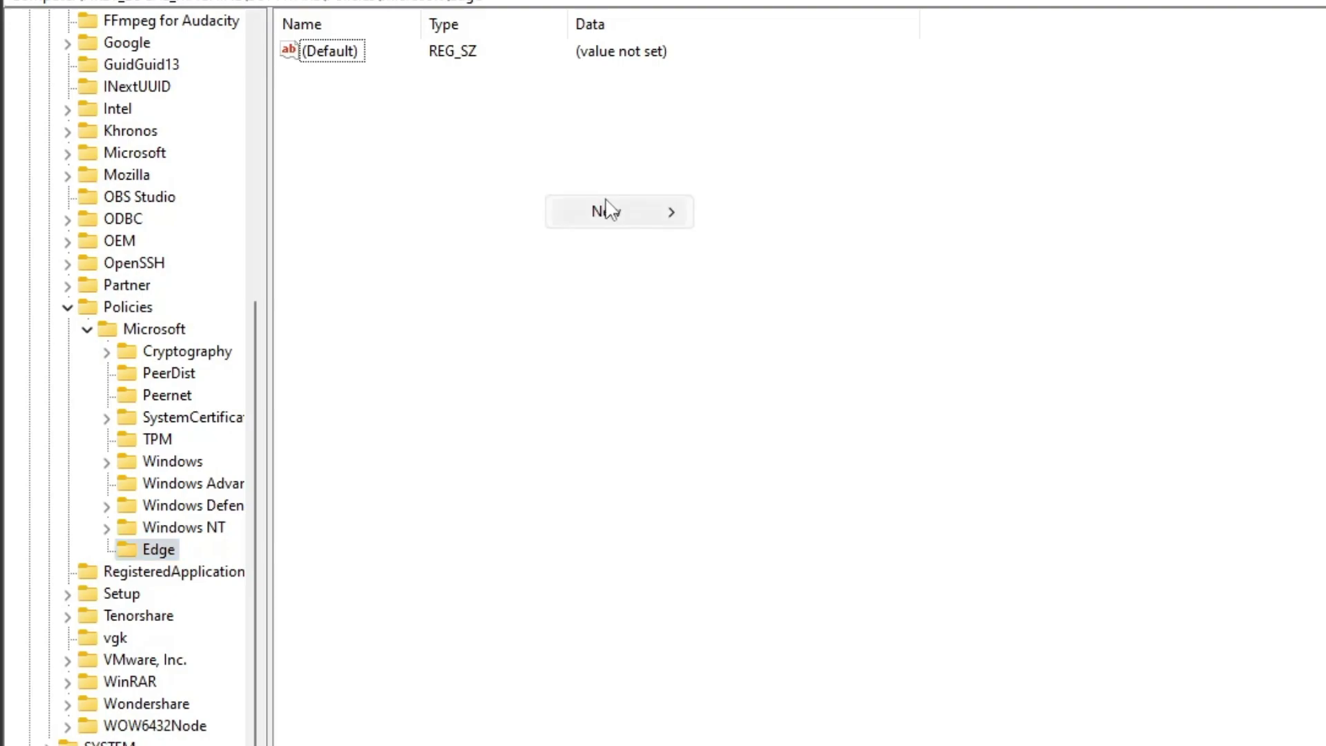
{"action": "mouse_move", "coordinate": [608, 207]}
{"action": "left_click", "coordinate": [787, 304]}
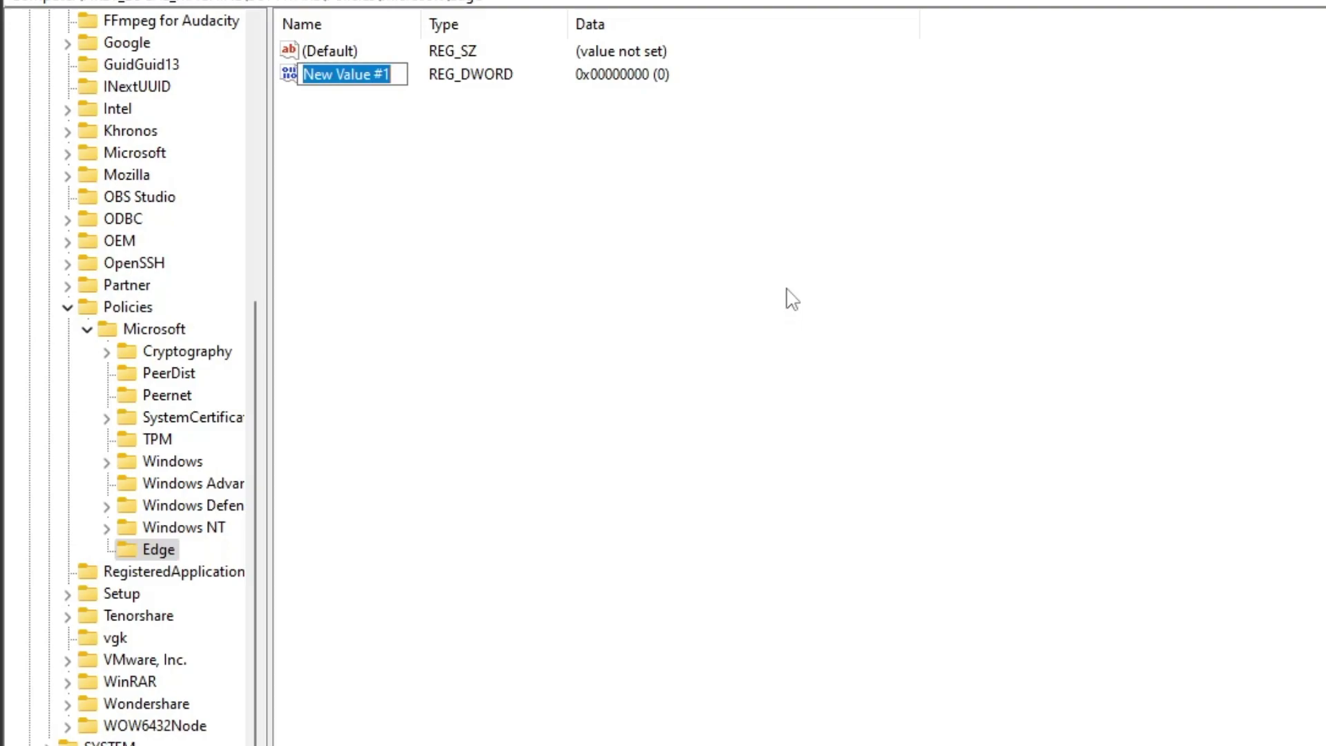
{"action": "type", "text": "Hu"}
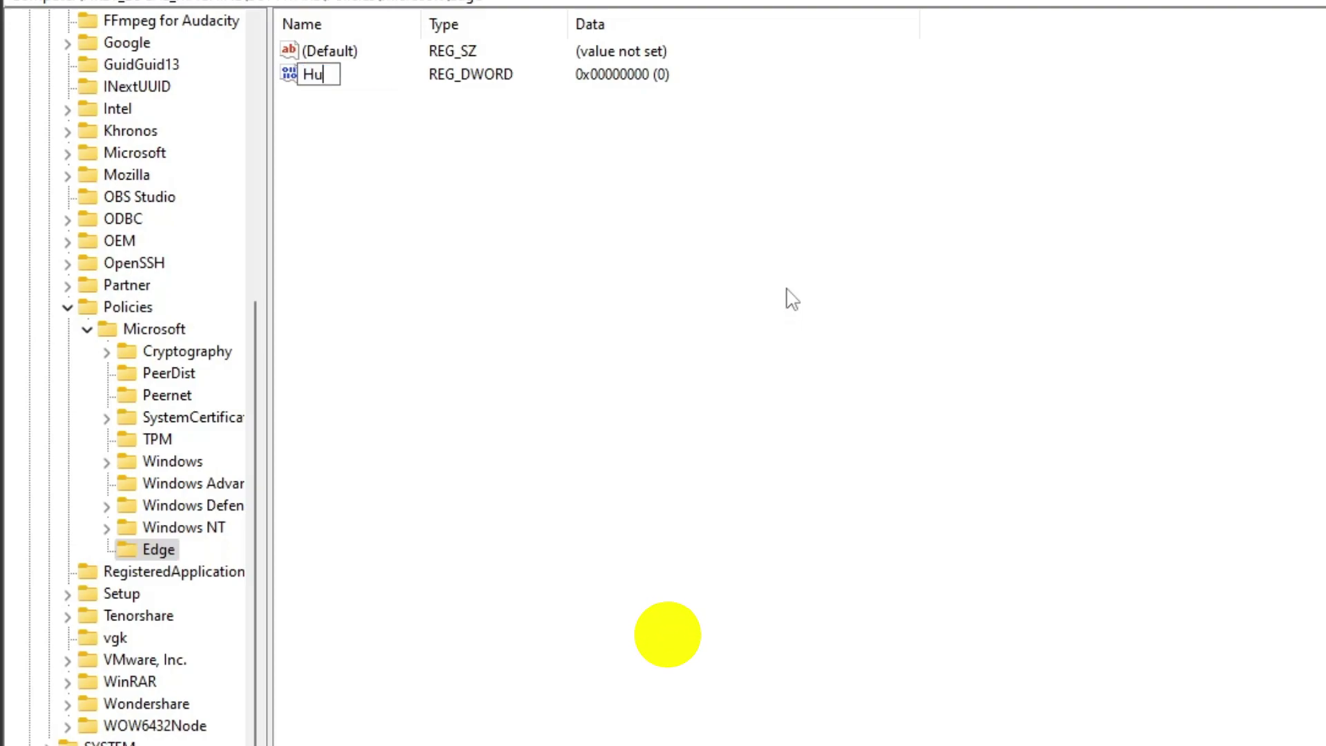
{"action": "type", "text": "bsSidebarE"}
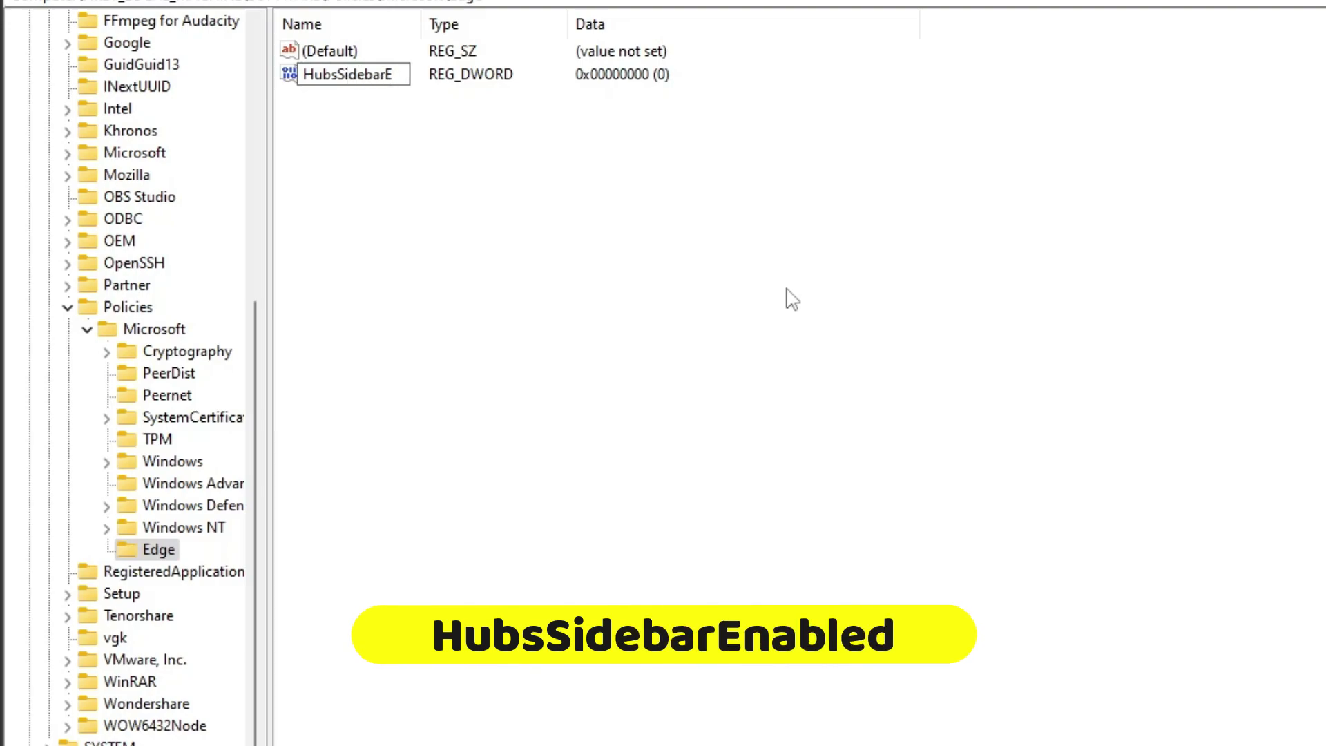
{"action": "type", "text": "nabled"}
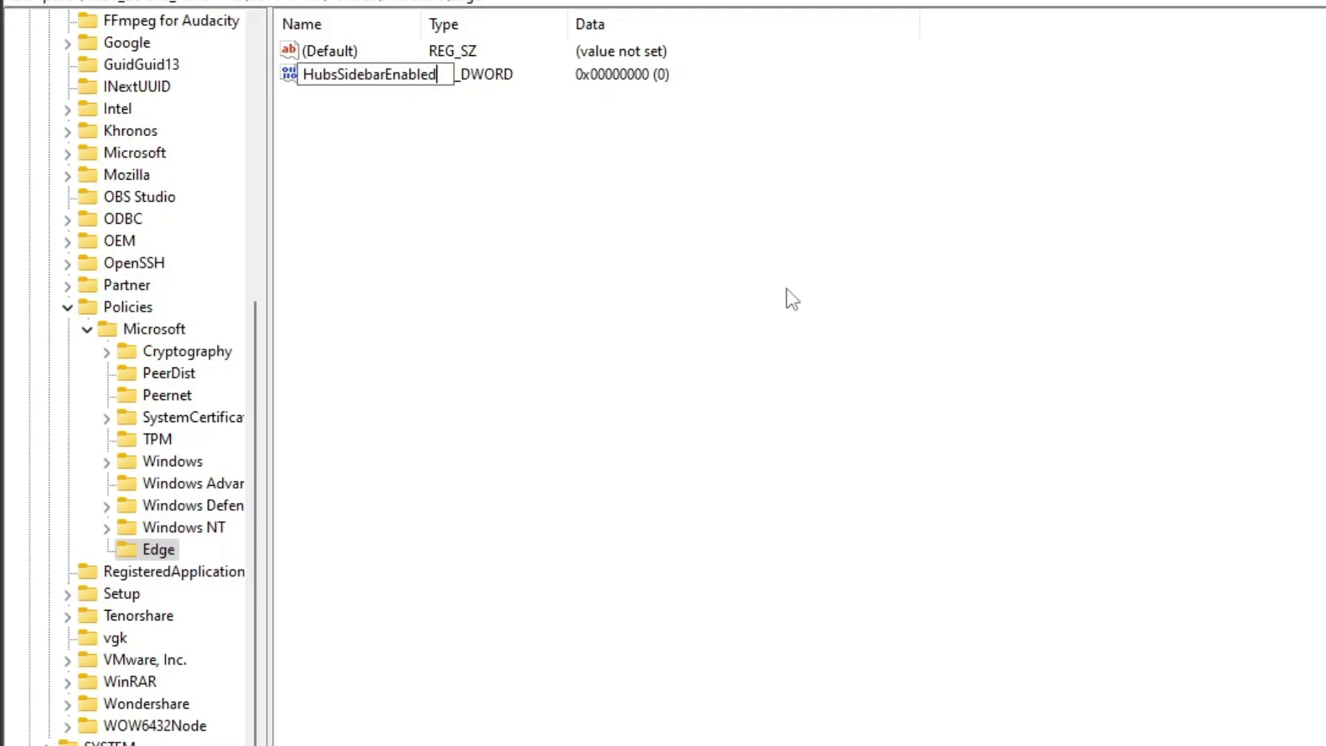
{"action": "key", "text": "Return"}
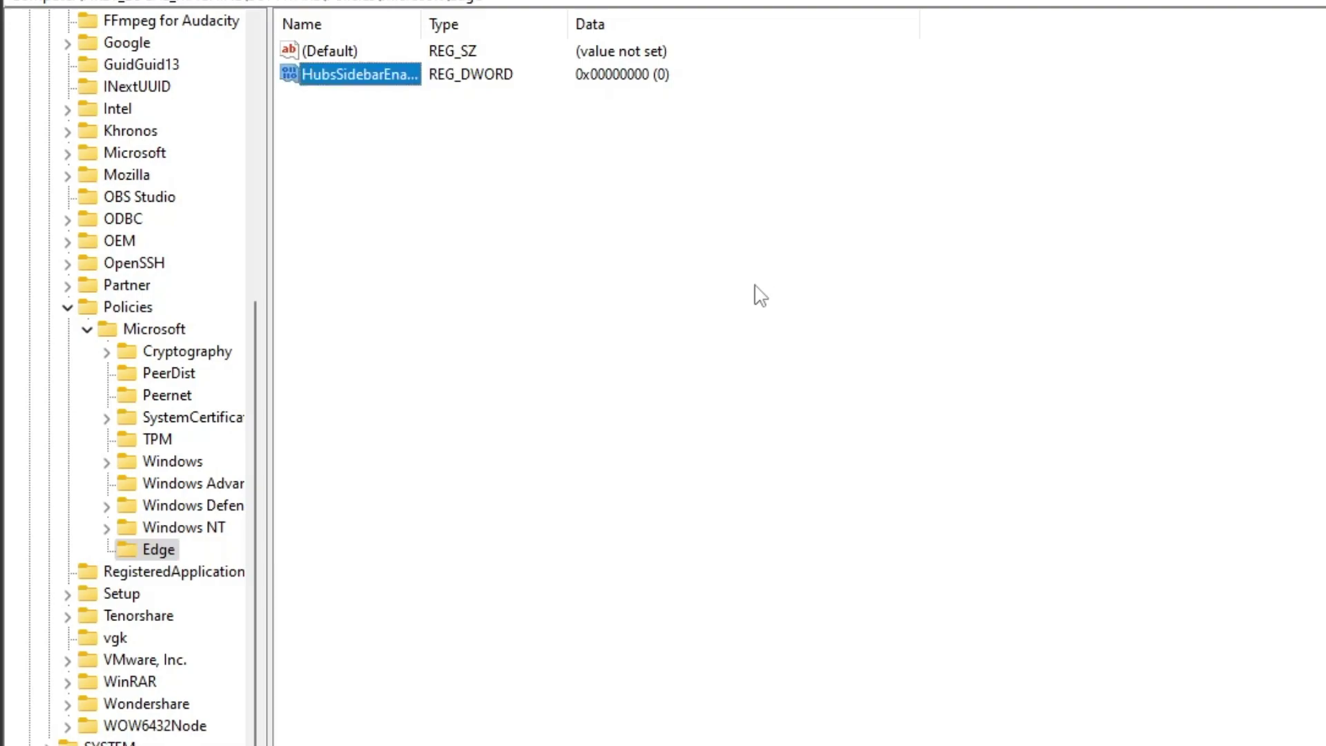
{"action": "double_click", "coordinate": [350, 80]}
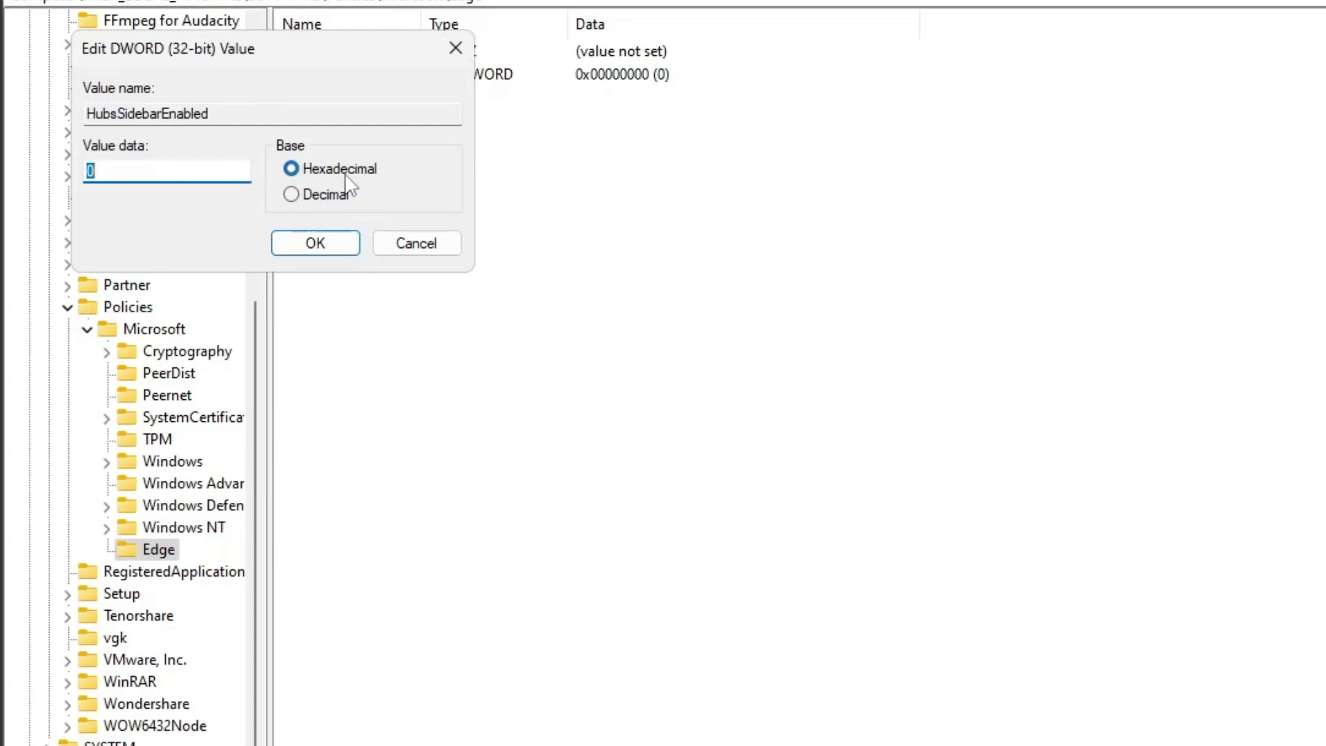
{"action": "left_click", "coordinate": [348, 250]}
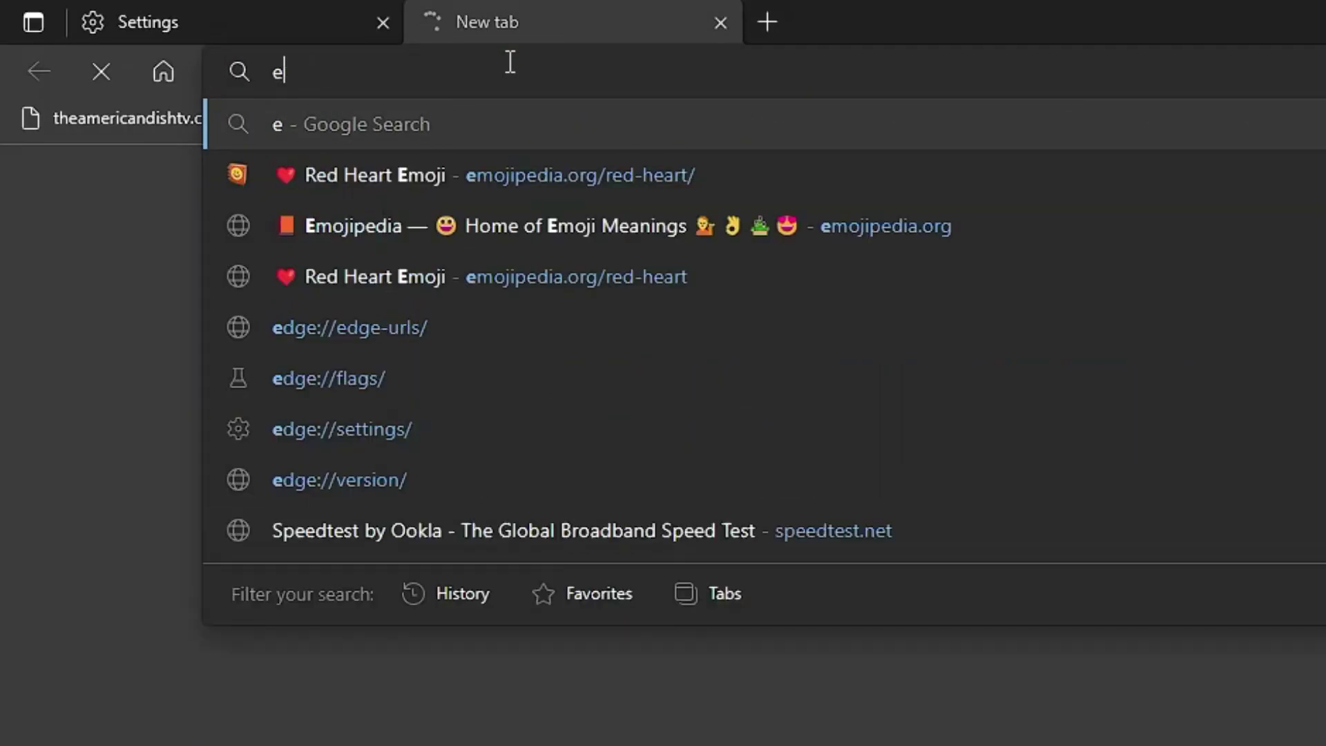
- Load edge://policy and reload policies so HubsSidebarEnabled shows false with status OK
{"action": "type", "text": "dge://policy"}
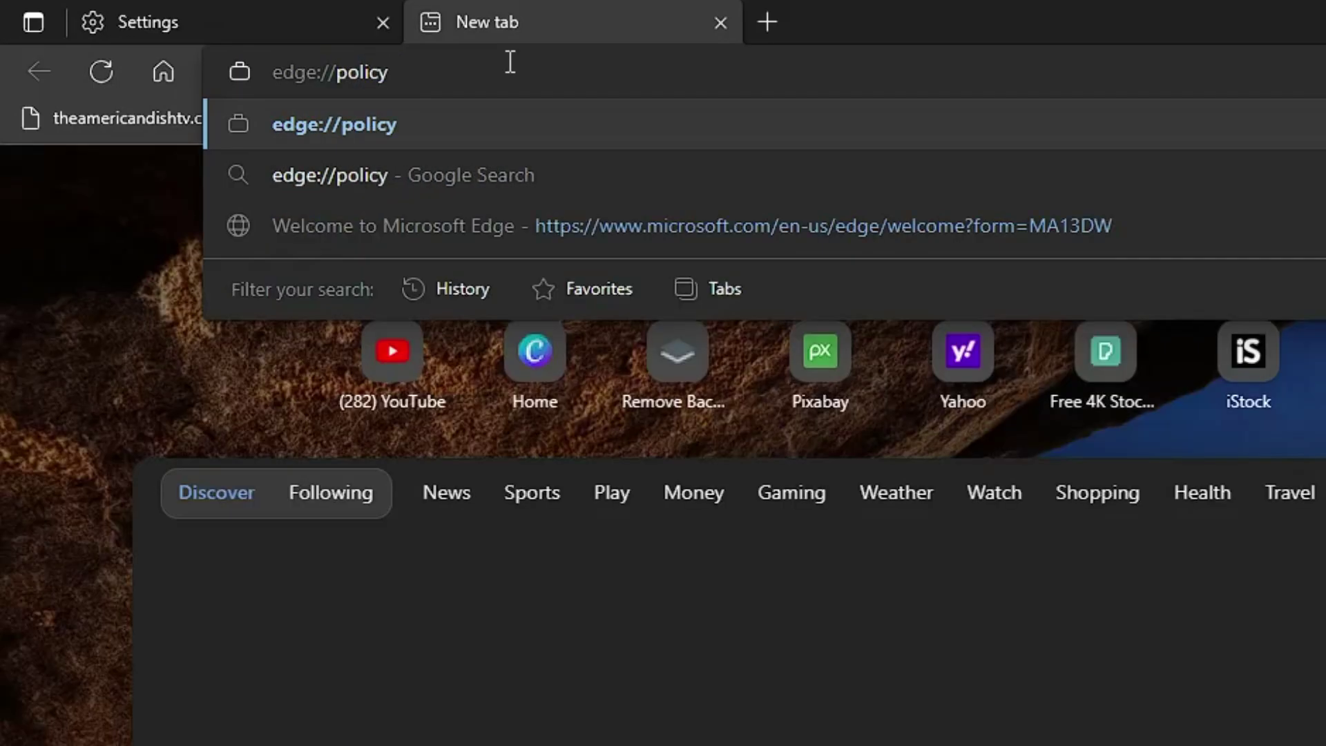
{"action": "key", "text": "Return"}
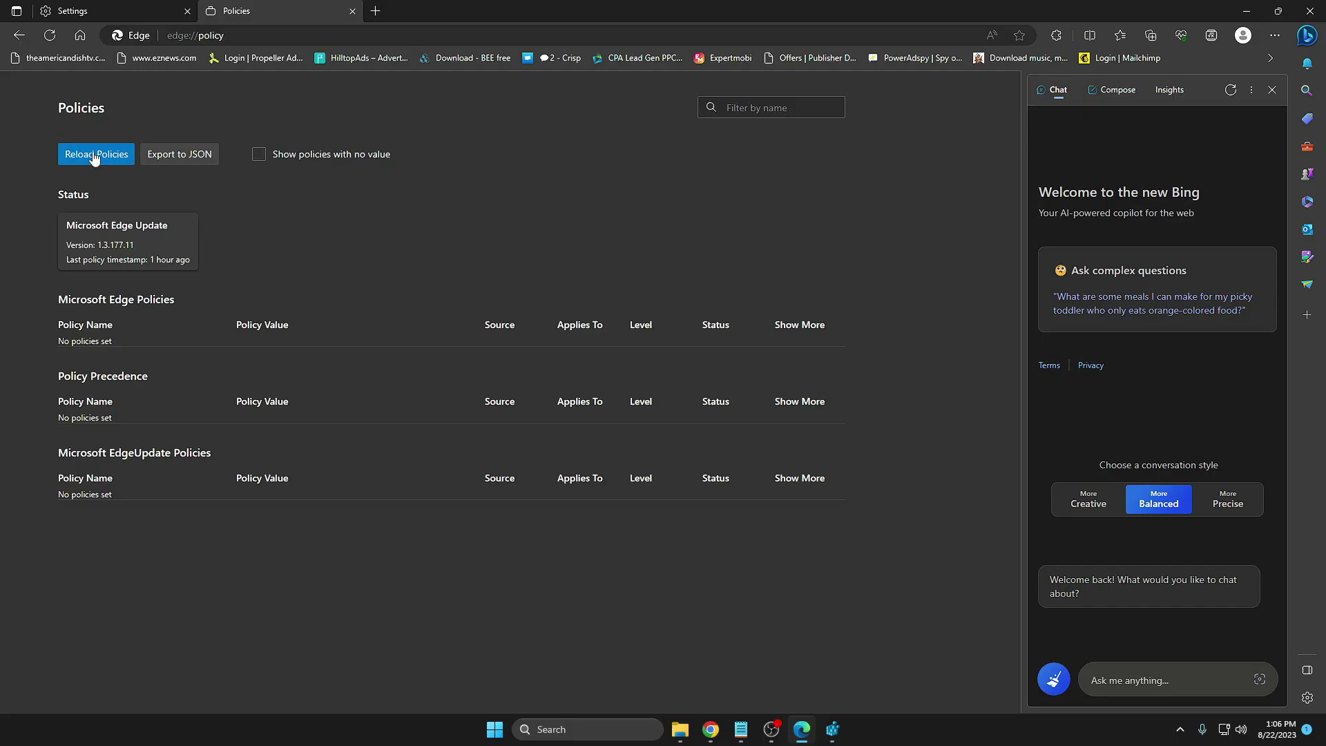
{"action": "left_click", "coordinate": [95, 156]}
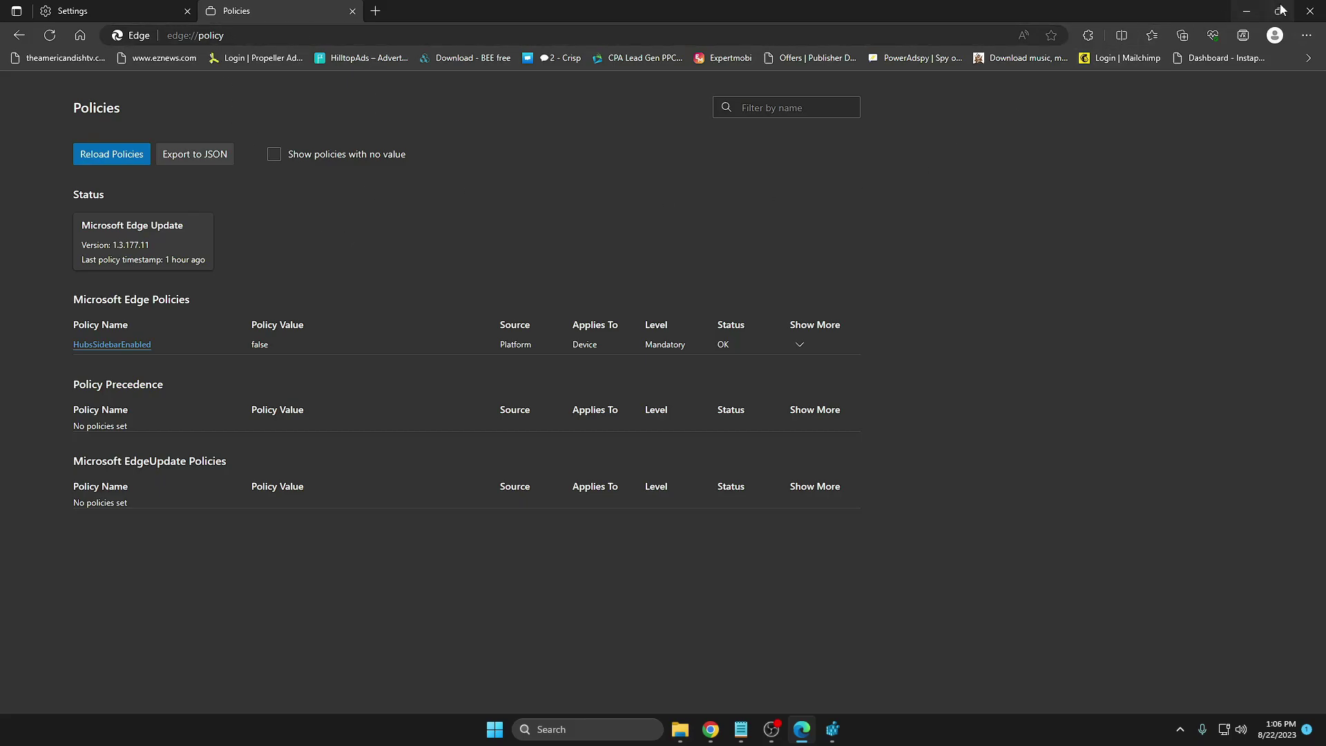
- Close Edge and Registry Editor, then bring up Windows Search to relaunch Edge
{"action": "left_click", "coordinate": [1310, 10]}
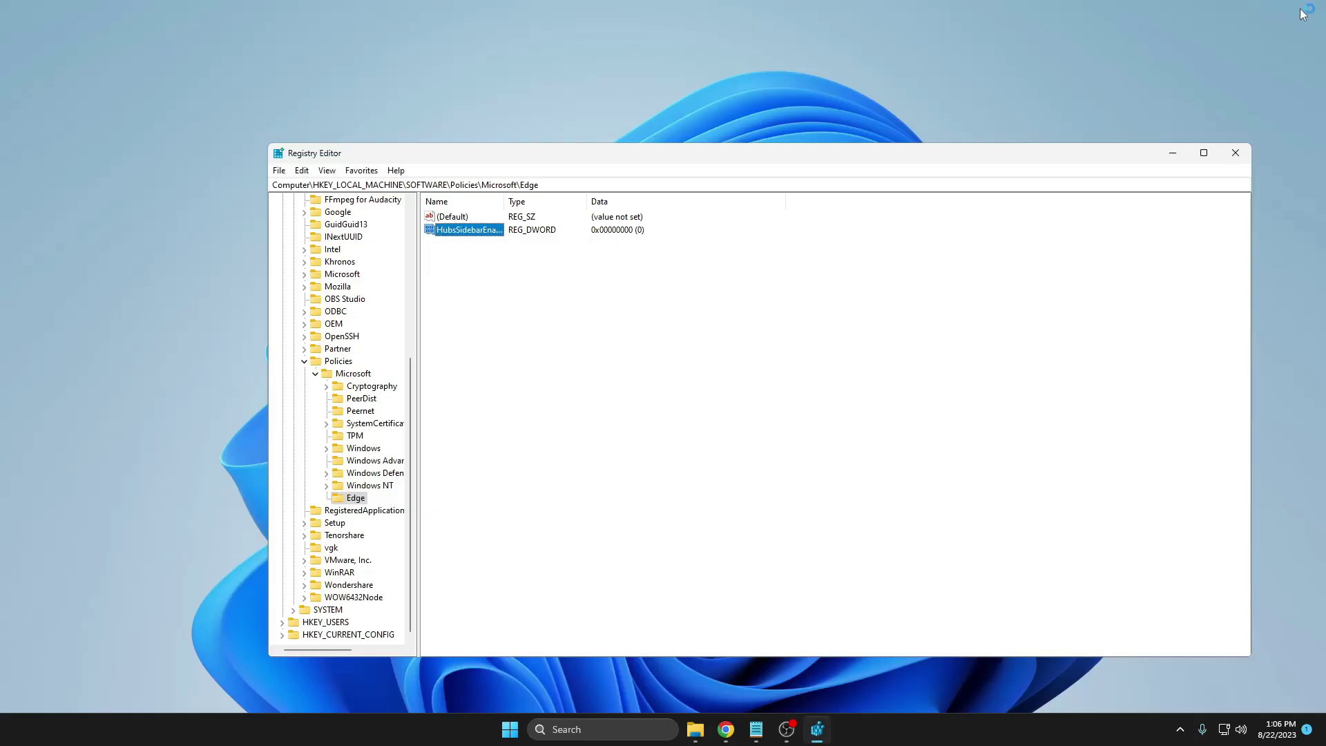
{"action": "left_click", "coordinate": [1235, 152]}
{"action": "left_click", "coordinate": [669, 720]}
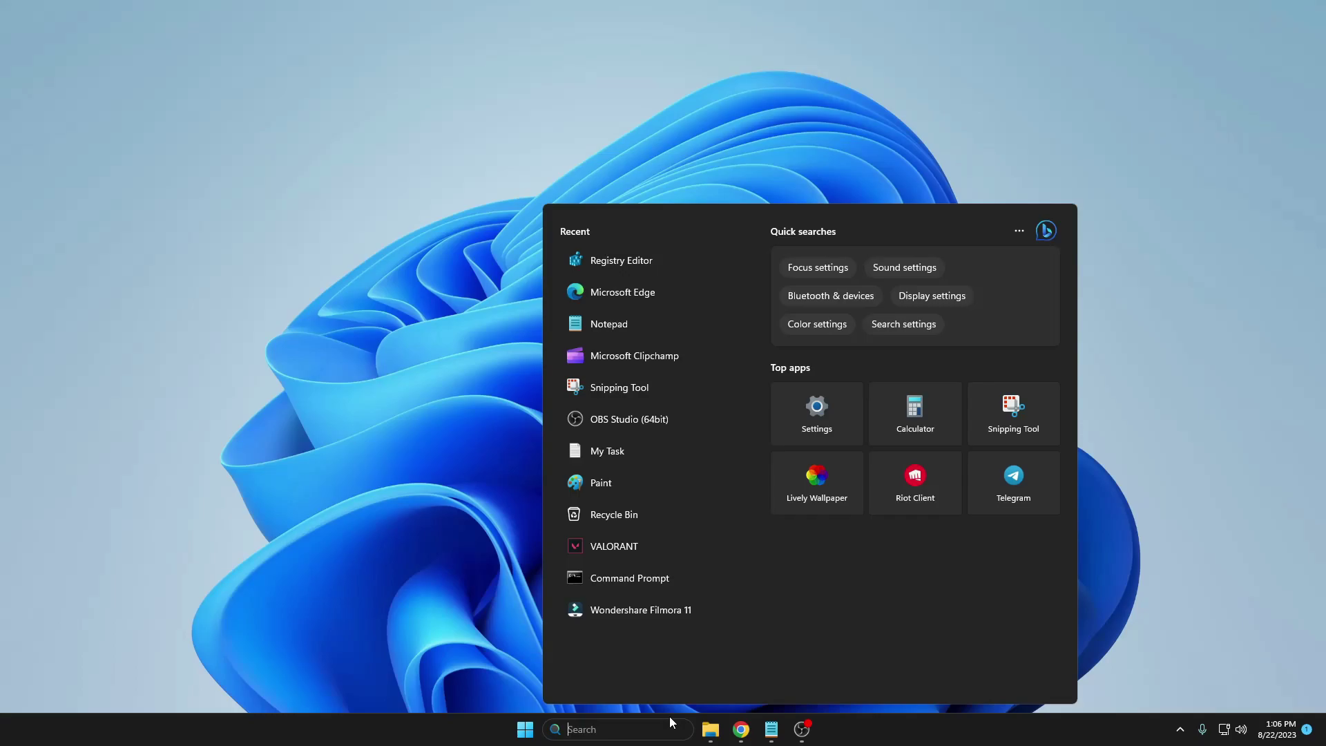